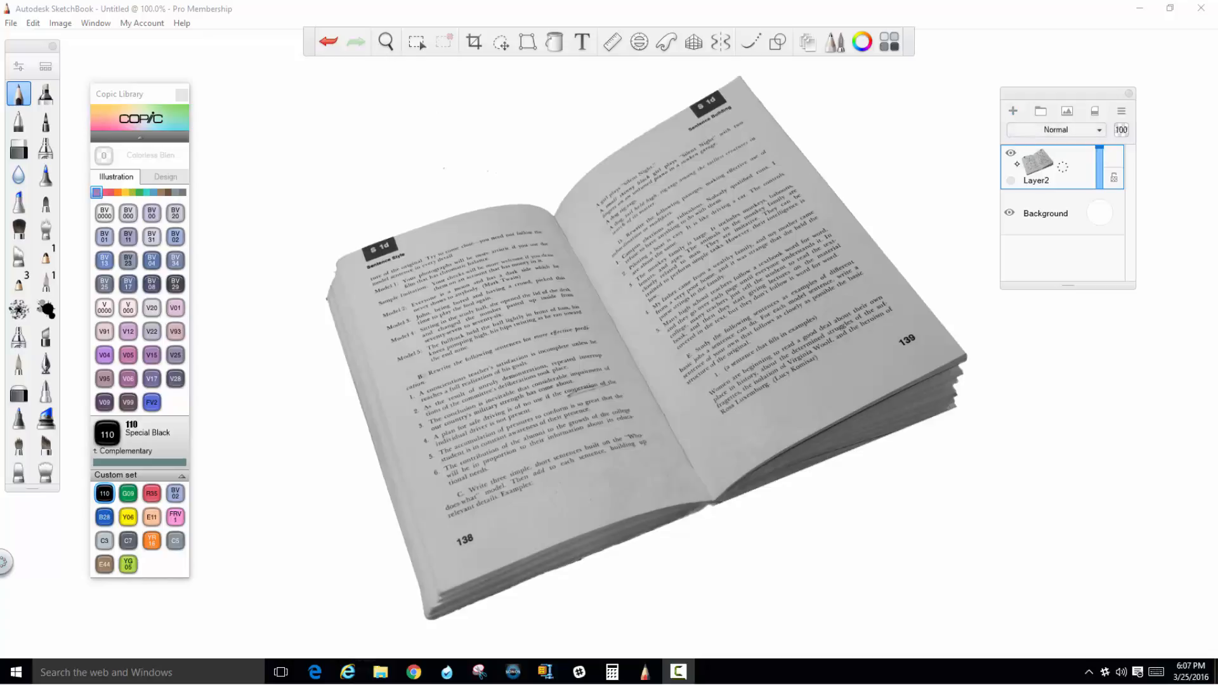
- Lock the book photo layer, Layer2, and add a new empty layer above it for the sketch
left_click(1116, 180)
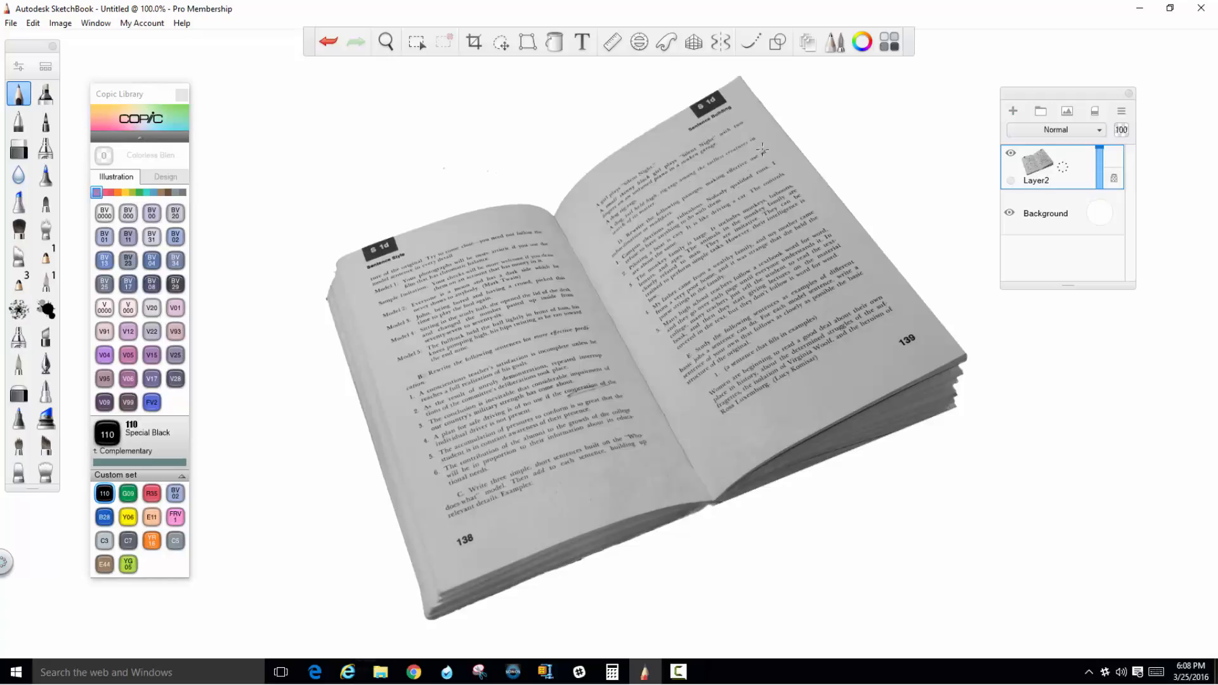
left_click_drag(729, 147, 788, 135)
key("ctrl+z")
left_click(1013, 111)
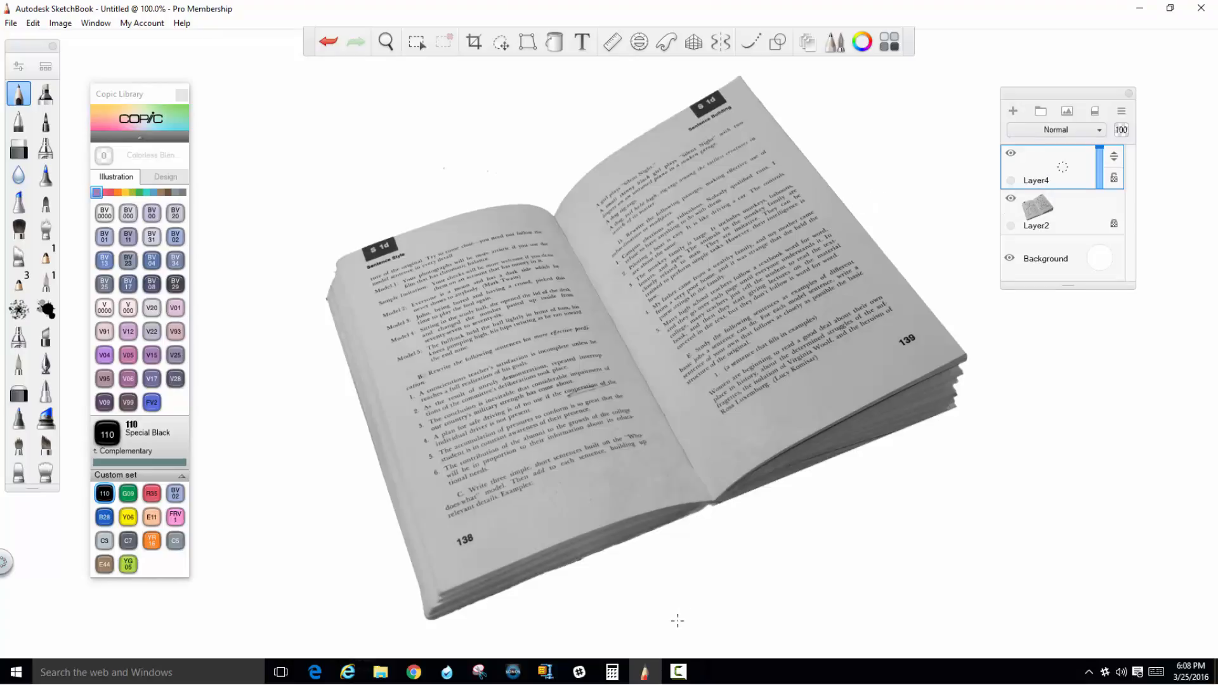
left_click(678, 672)
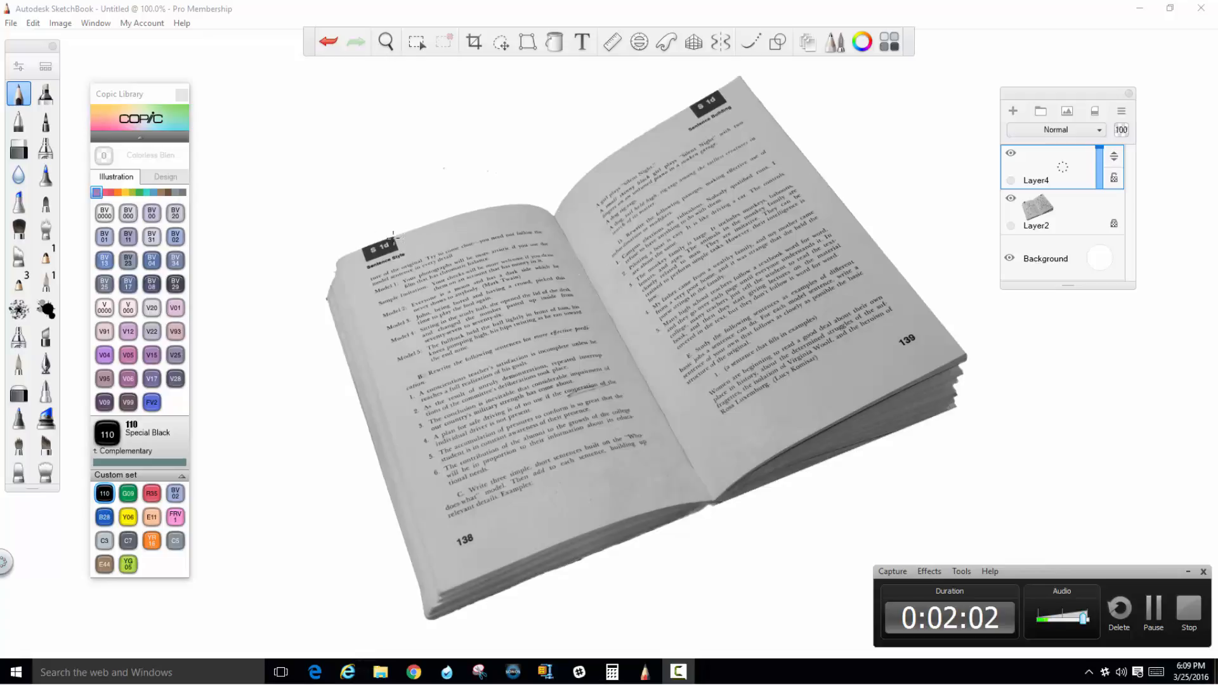
- Mark key points along the book's top edge over the photo, hide Layer2, and sketch both pages' top edges through the marks
left_click(338, 258)
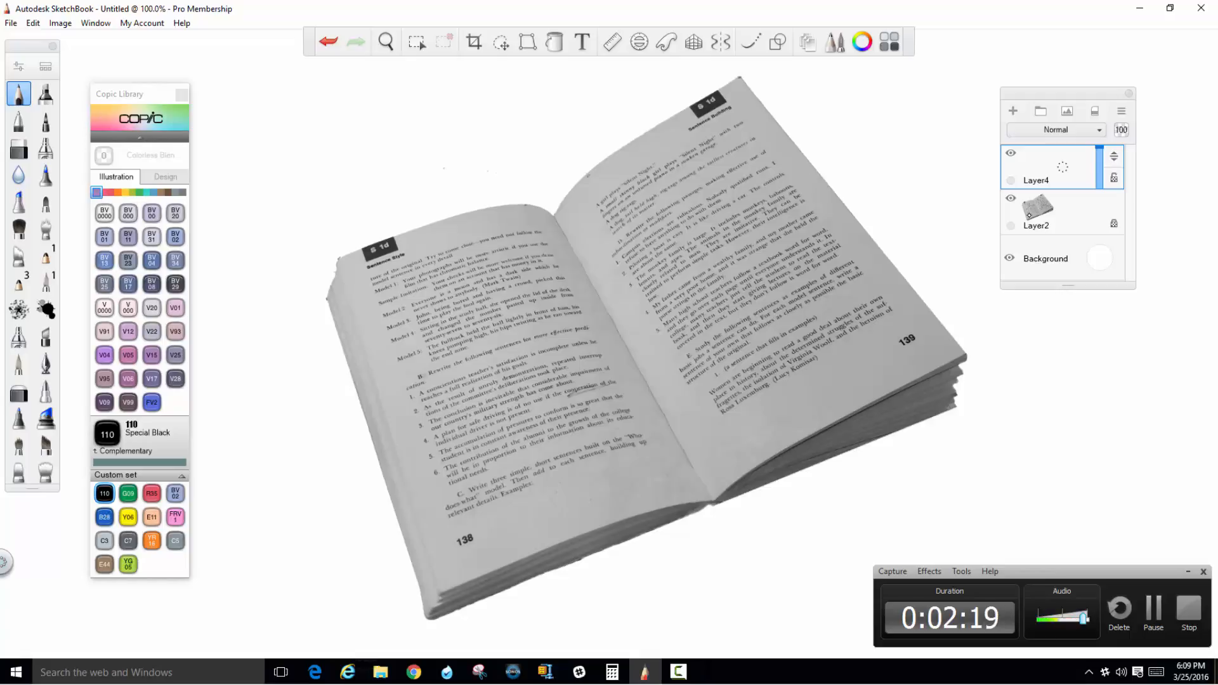
left_click(1011, 198)
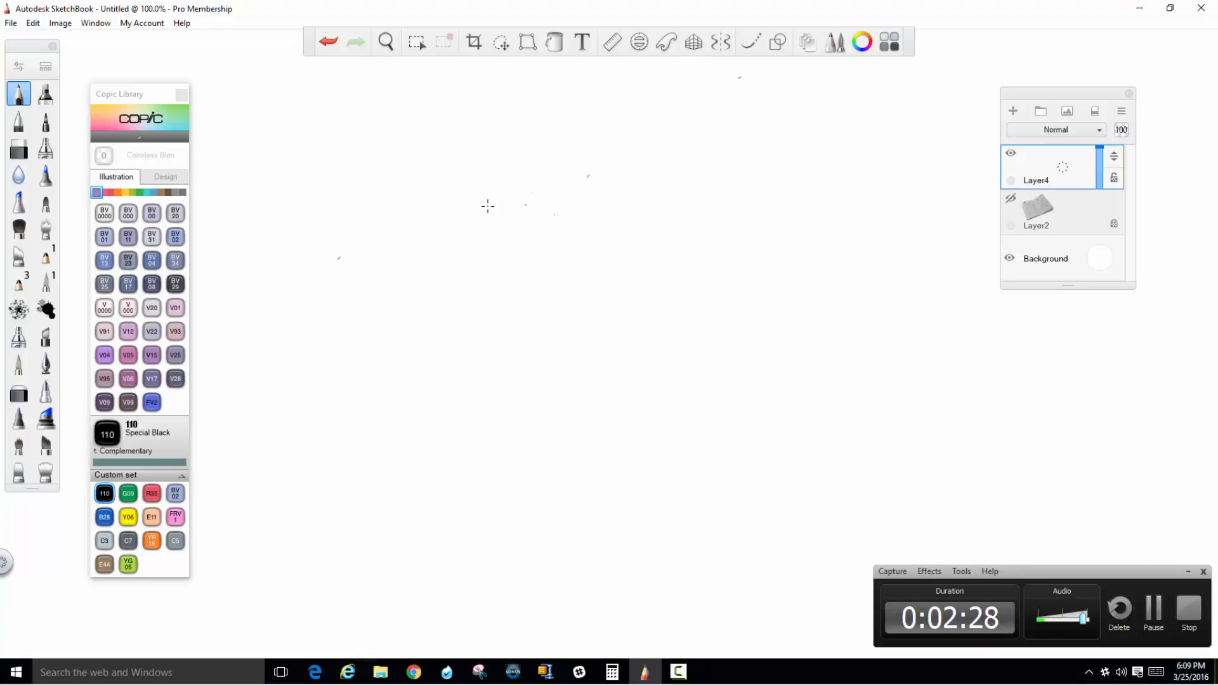
mouse_move(340, 257)
left_mouse_down()
mouse_move(475, 214)
mouse_move(380, 226)
mouse_move(529, 204)
mouse_move(348, 257)
mouse_move(372, 245)
left_mouse_up()
mouse_move(514, 212)
left_mouse_down()
mouse_move(558, 210)
mouse_move(585, 178)
left_mouse_up()
mouse_move(740, 78)
left_mouse_down()
mouse_move(581, 176)
mouse_move(740, 79)
left_mouse_up()
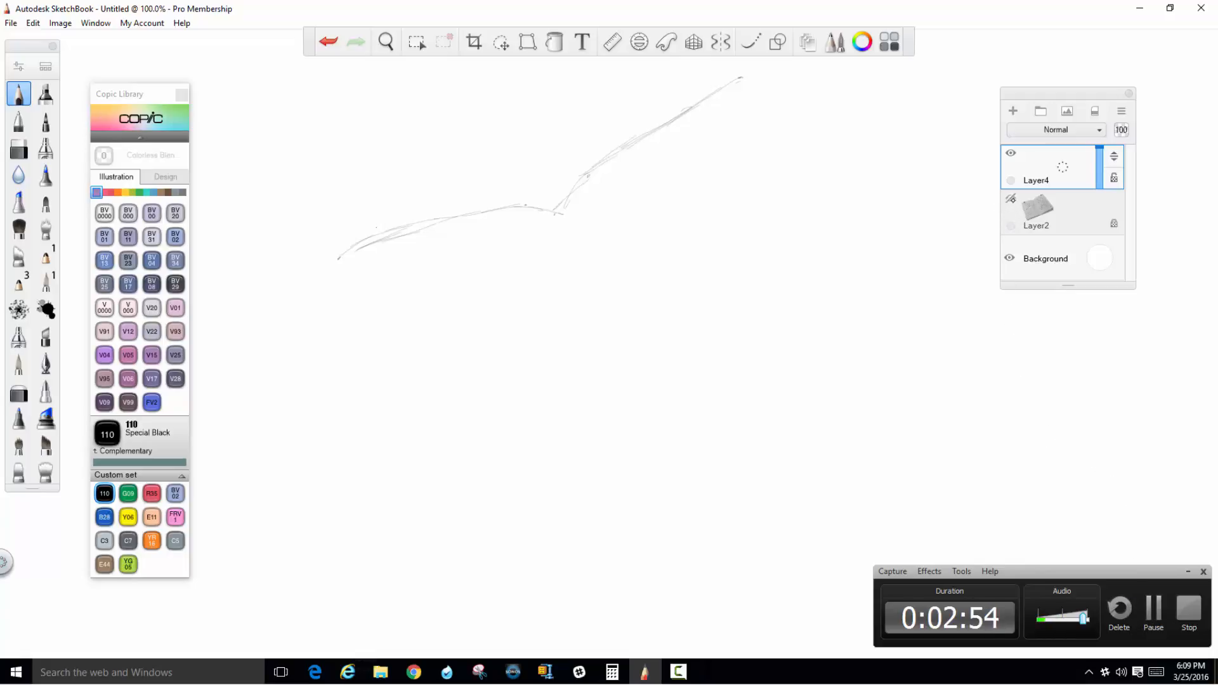
- Show the photo, mark the corner and curve points of the pages' lower edges on Layer4, and hide the photo again
left_click(1011, 199)
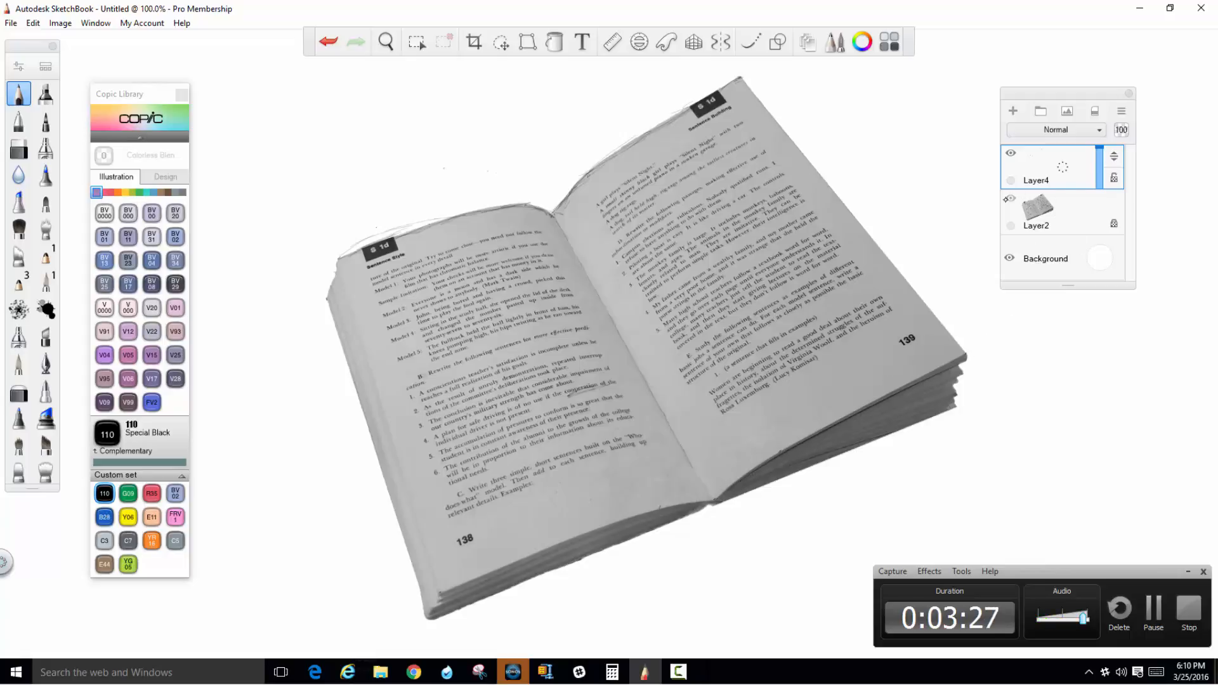
left_click(1010, 198)
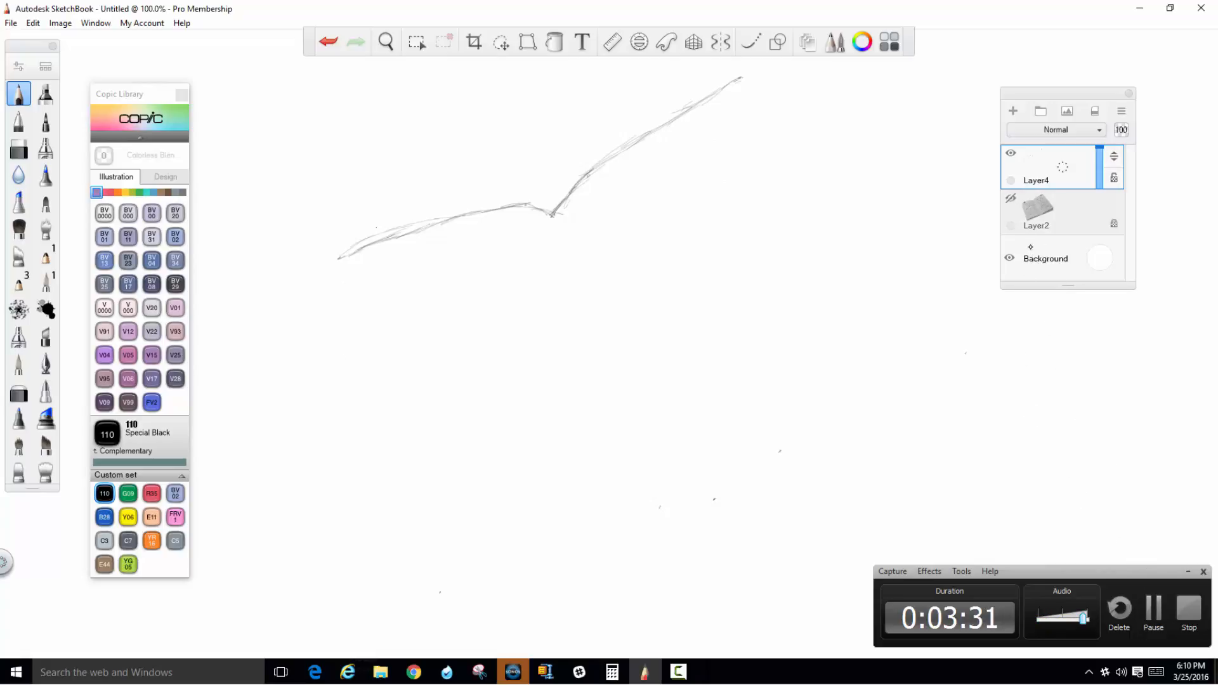
left_click(1012, 198)
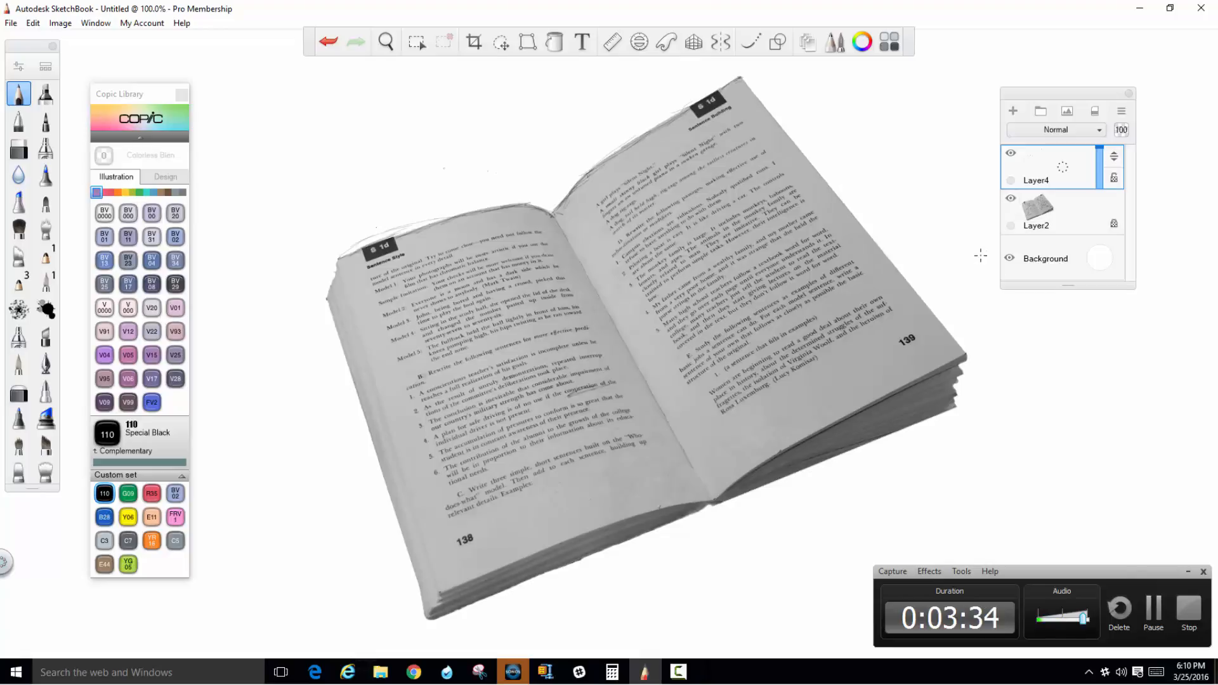
left_click(1011, 199)
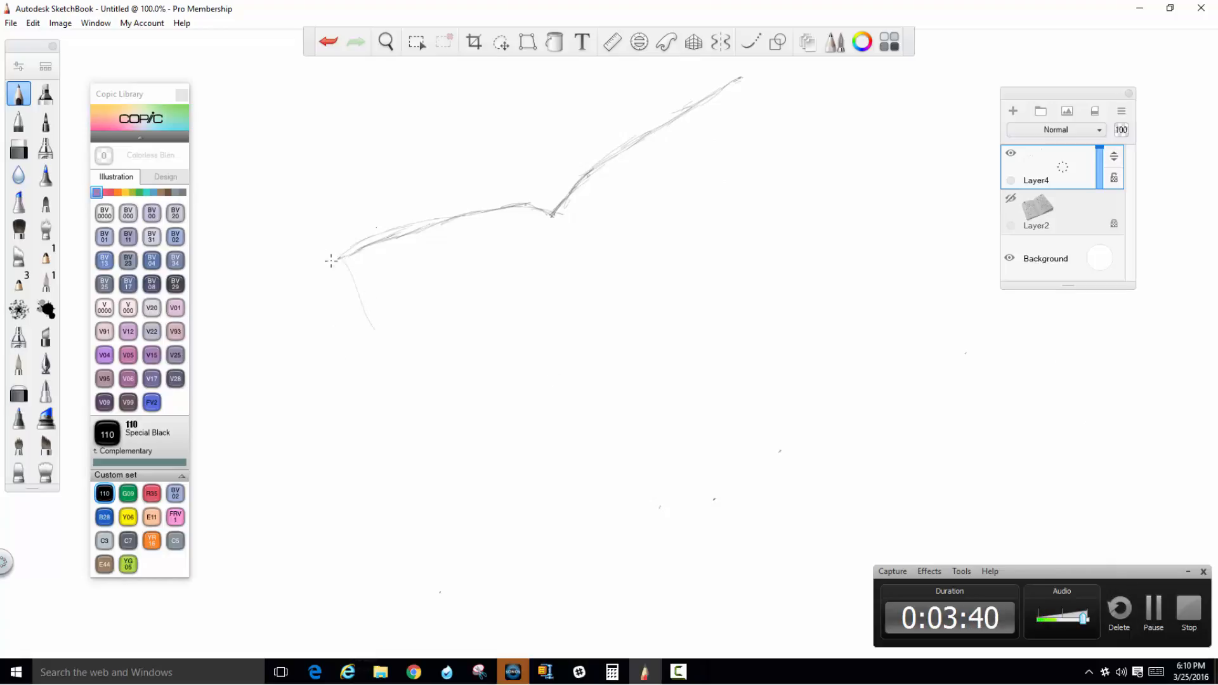
- Sketch the left, bottom and right outer edges of the open pages through the marked points
mouse_move(331, 260)
left_mouse_down()
mouse_move(412, 402)
mouse_move(443, 586)
mouse_move(498, 554)
mouse_move(443, 585)
mouse_move(784, 451)
left_mouse_up()
left_click_drag(722, 494, 754, 472)
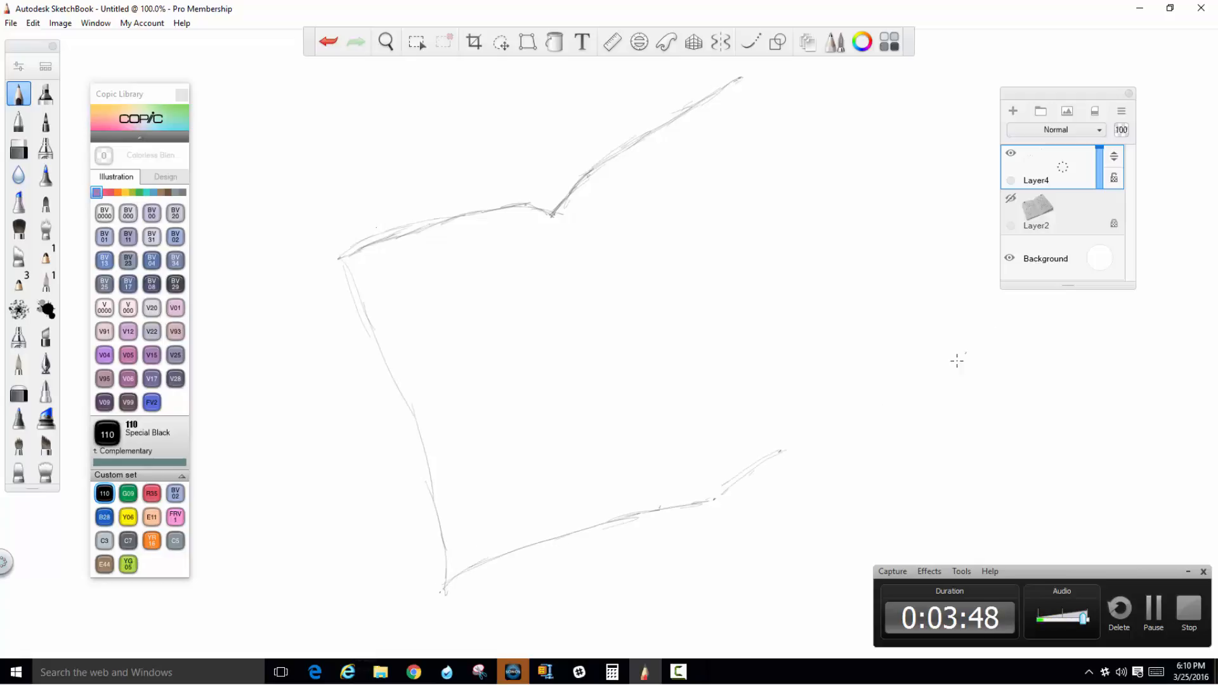
left_click_drag(971, 350, 862, 416)
left_click_drag(797, 450, 898, 386)
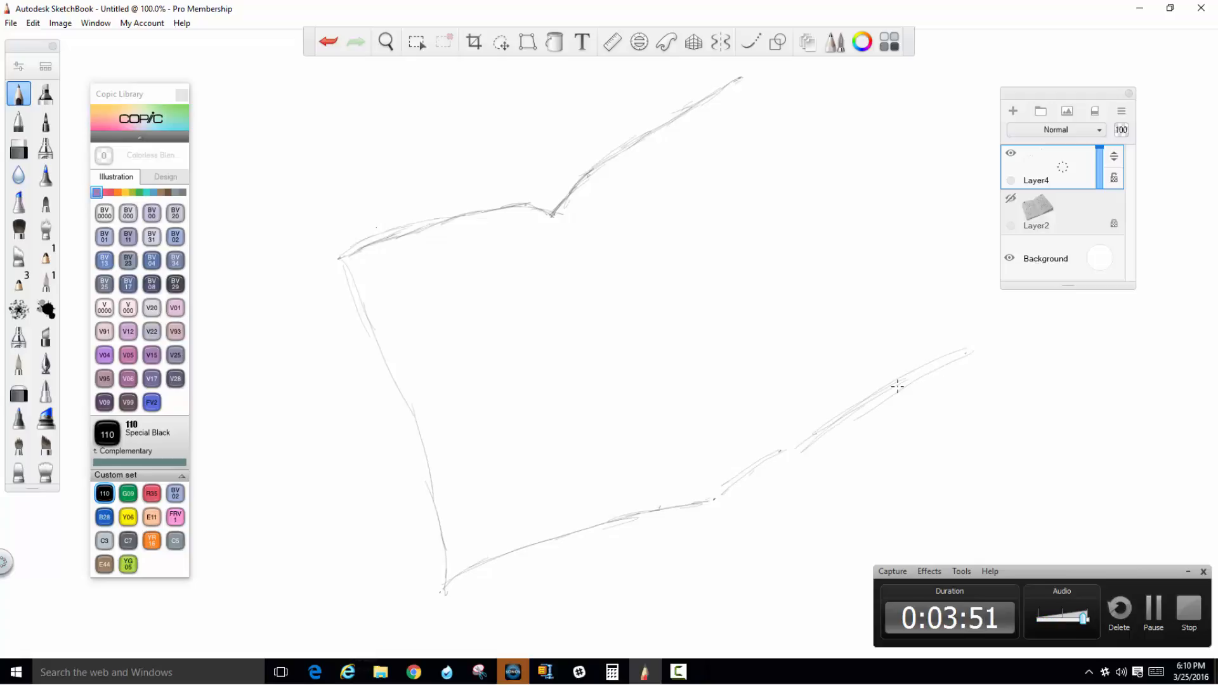
mouse_move(739, 78)
left_mouse_down()
mouse_move(816, 144)
mouse_move(950, 347)
left_mouse_up()
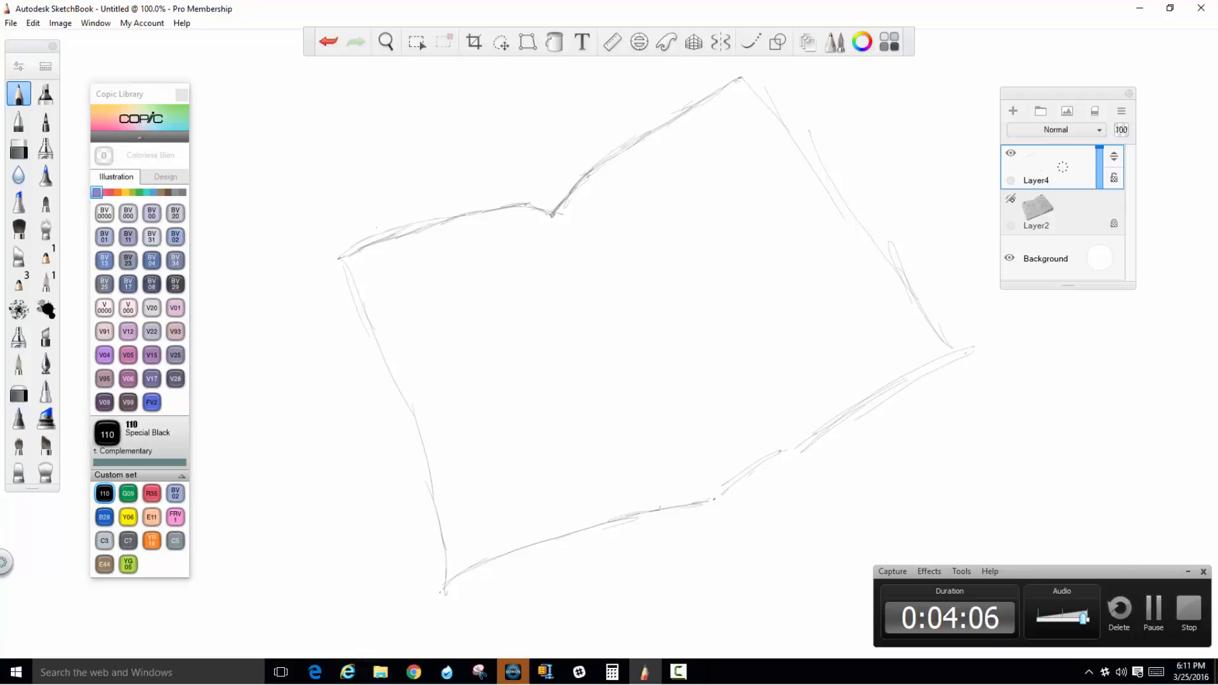
- Show the book photo and retrace the left page's outer edge down to its lower corner
left_click(1011, 199)
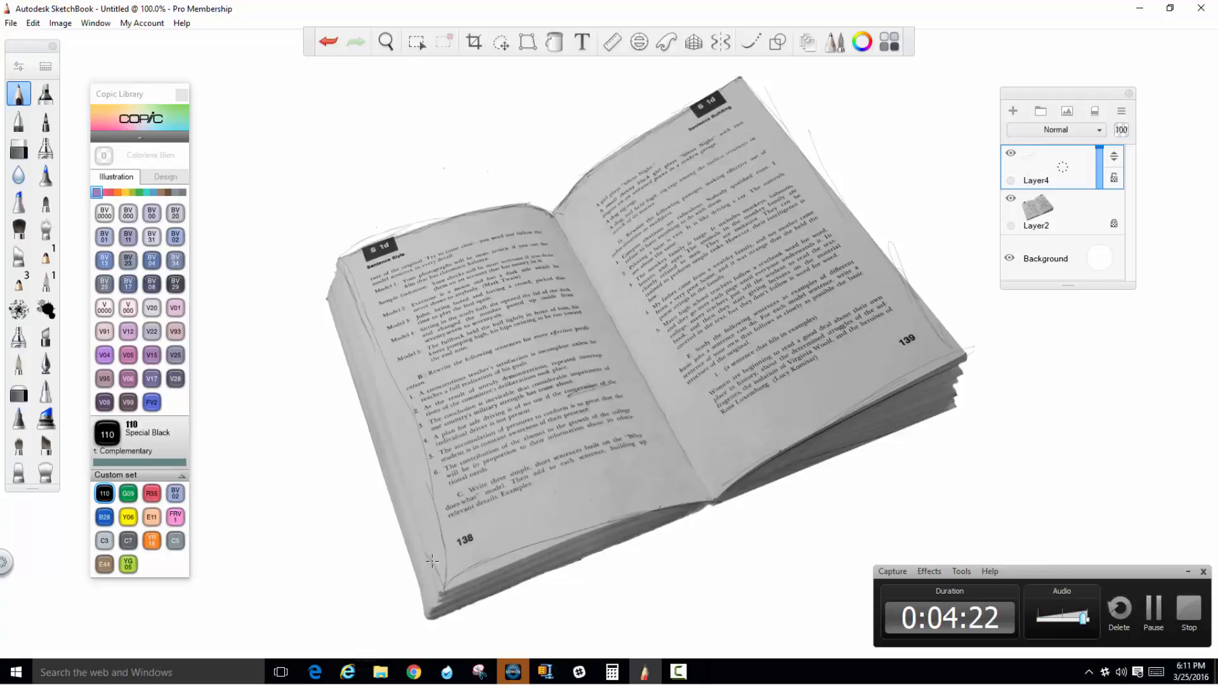
left_click_drag(427, 556, 444, 594)
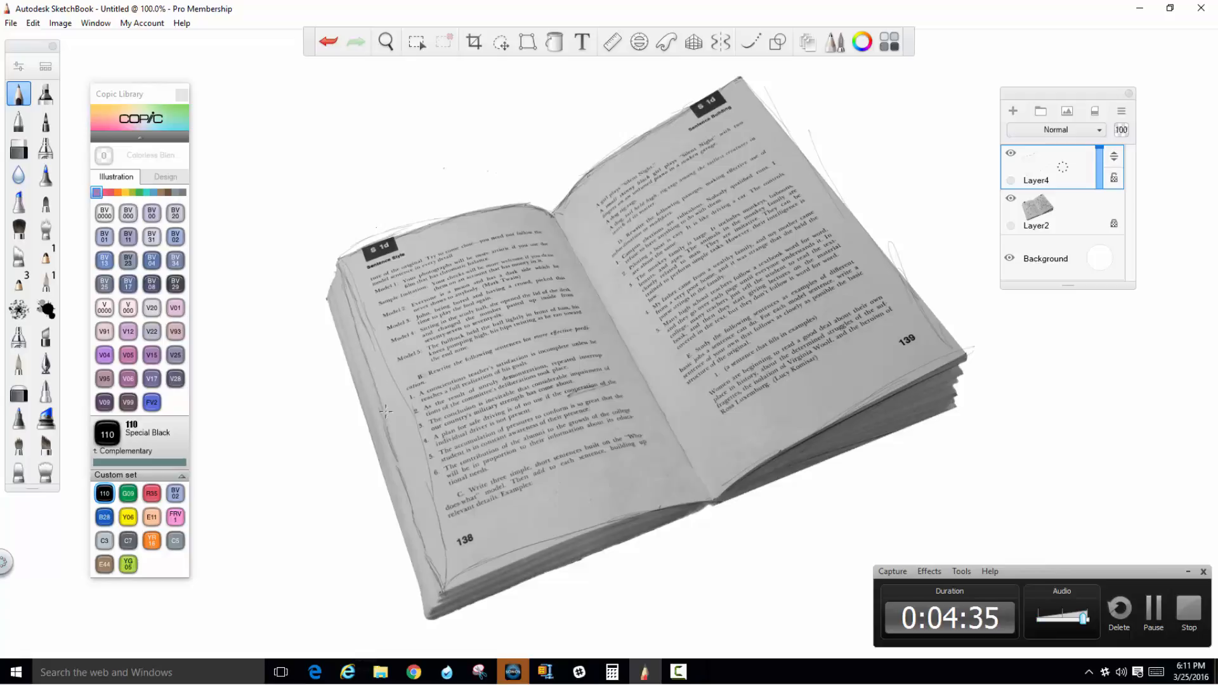
left_click_drag(382, 415, 390, 435)
left_click_drag(419, 547, 445, 594)
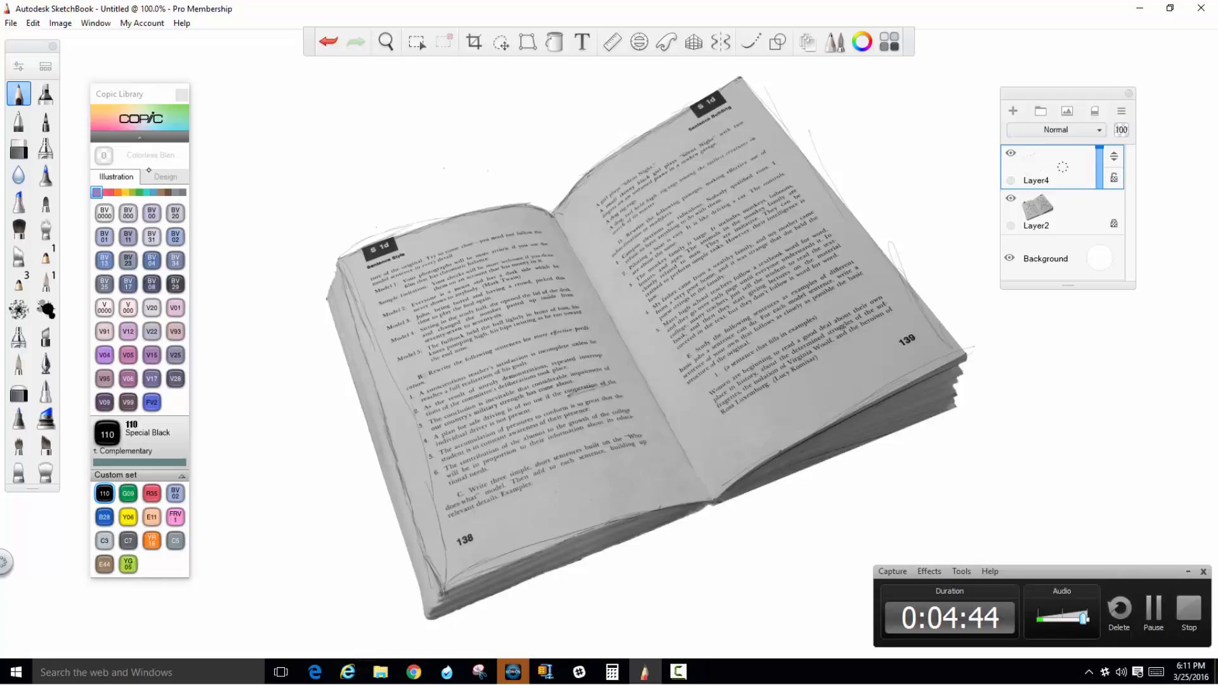
- Erase the stray lines inside the left page, redraw the lower part of the right page's outer edge, and hide the photo
left_click(19, 147)
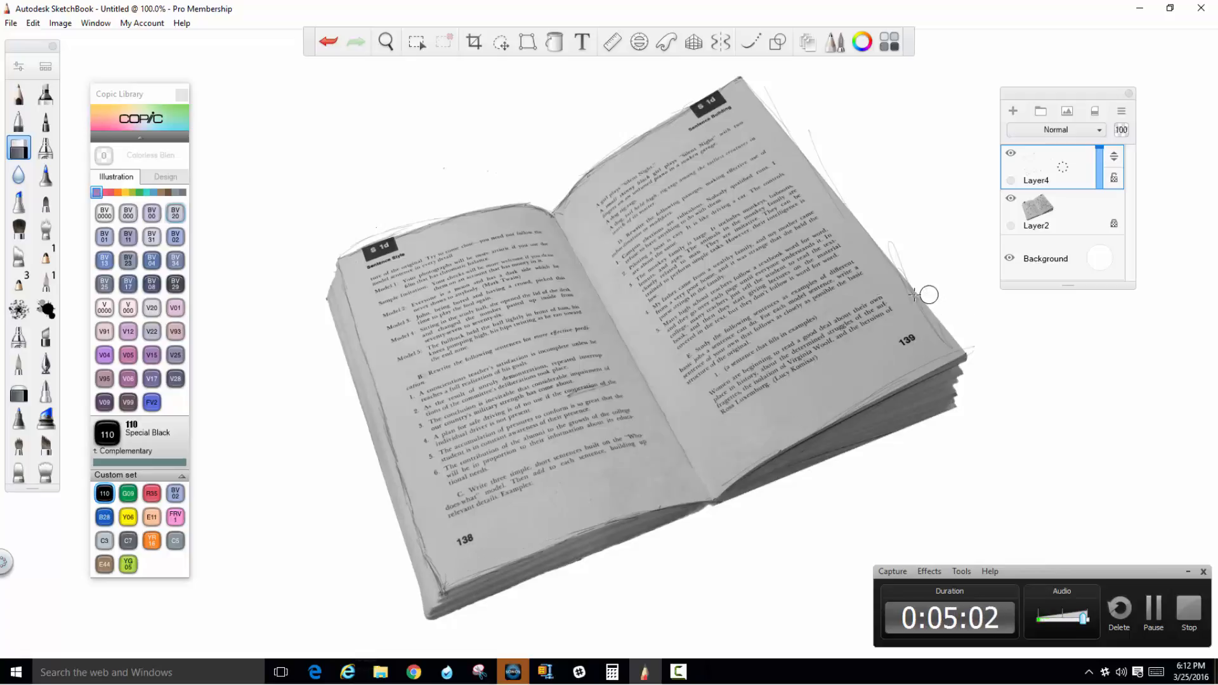
left_click(18, 94)
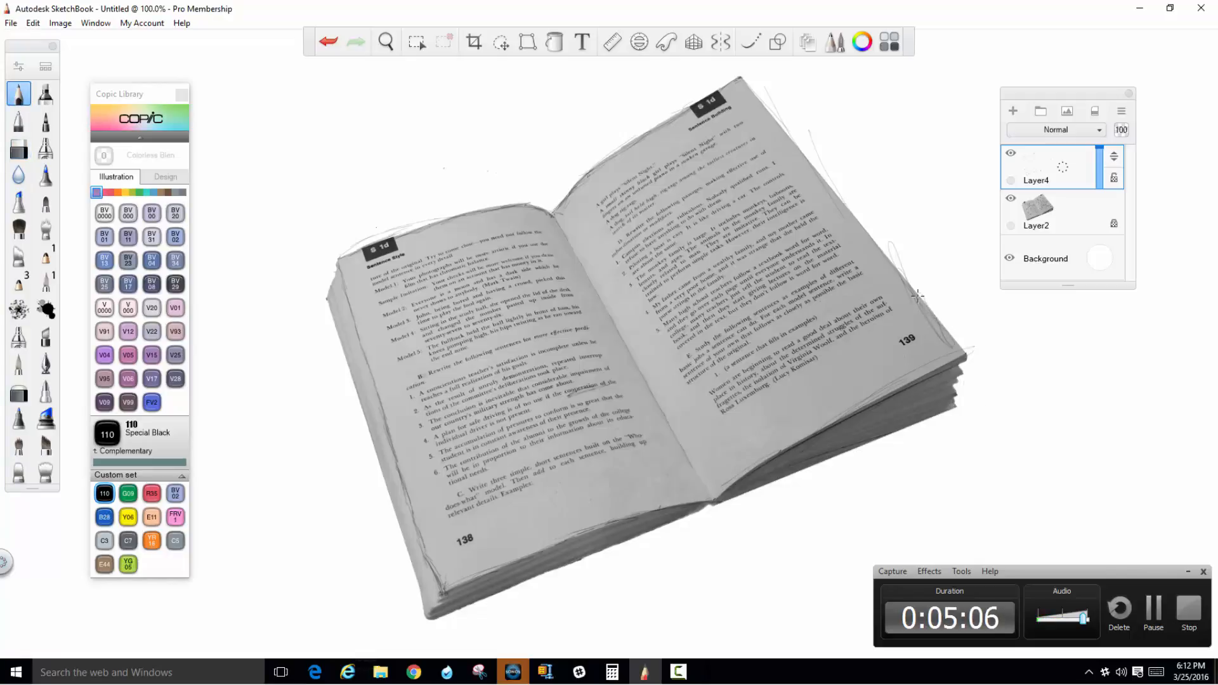
left_click_drag(918, 296, 957, 346)
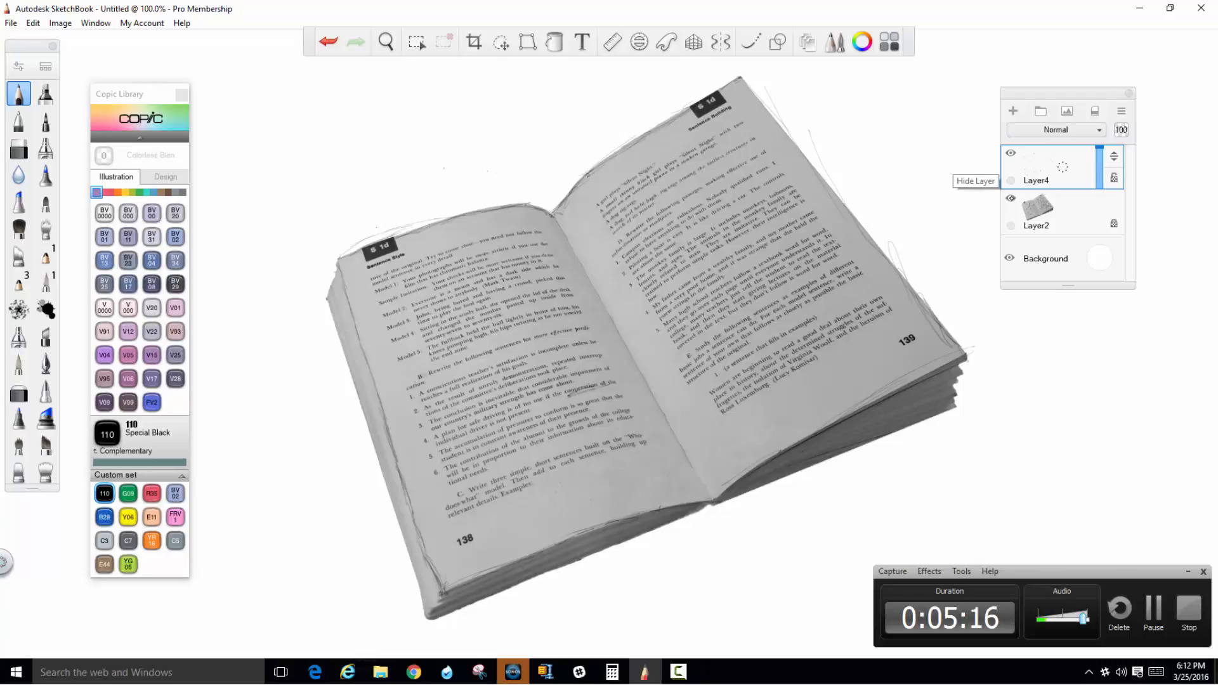
left_click(1011, 198)
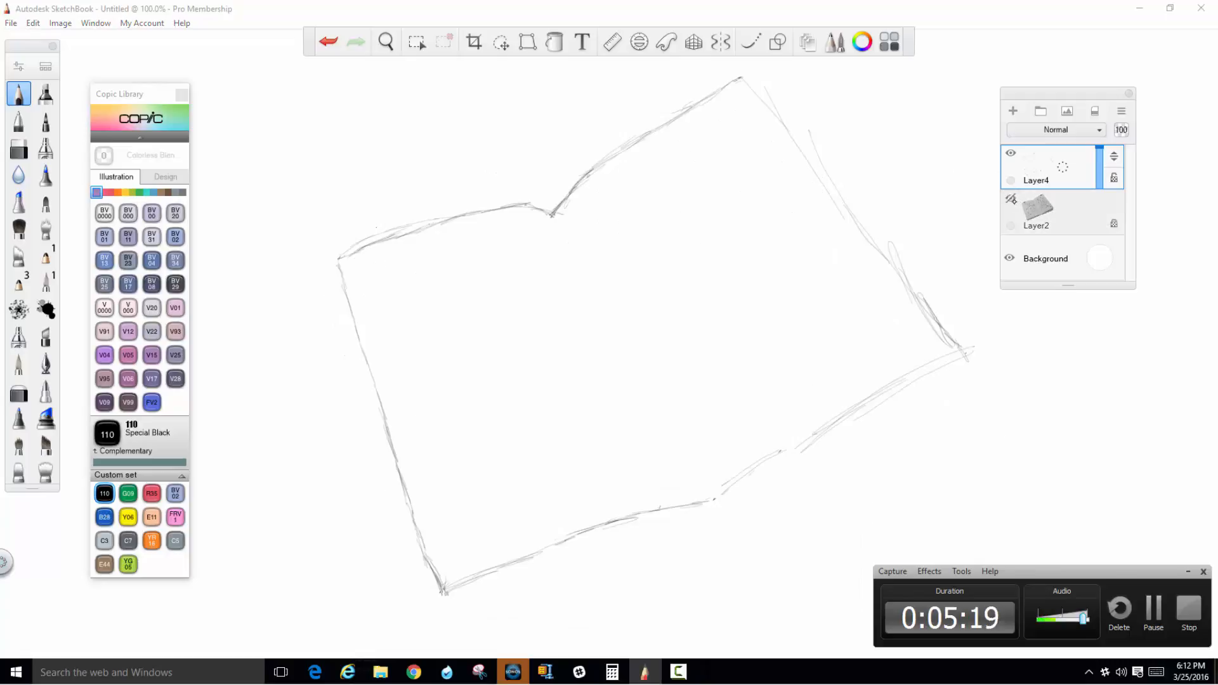
- Mark the book's centre fold over the photo, hide the photo, and sketch the fold line between the two pages
left_click(1011, 199)
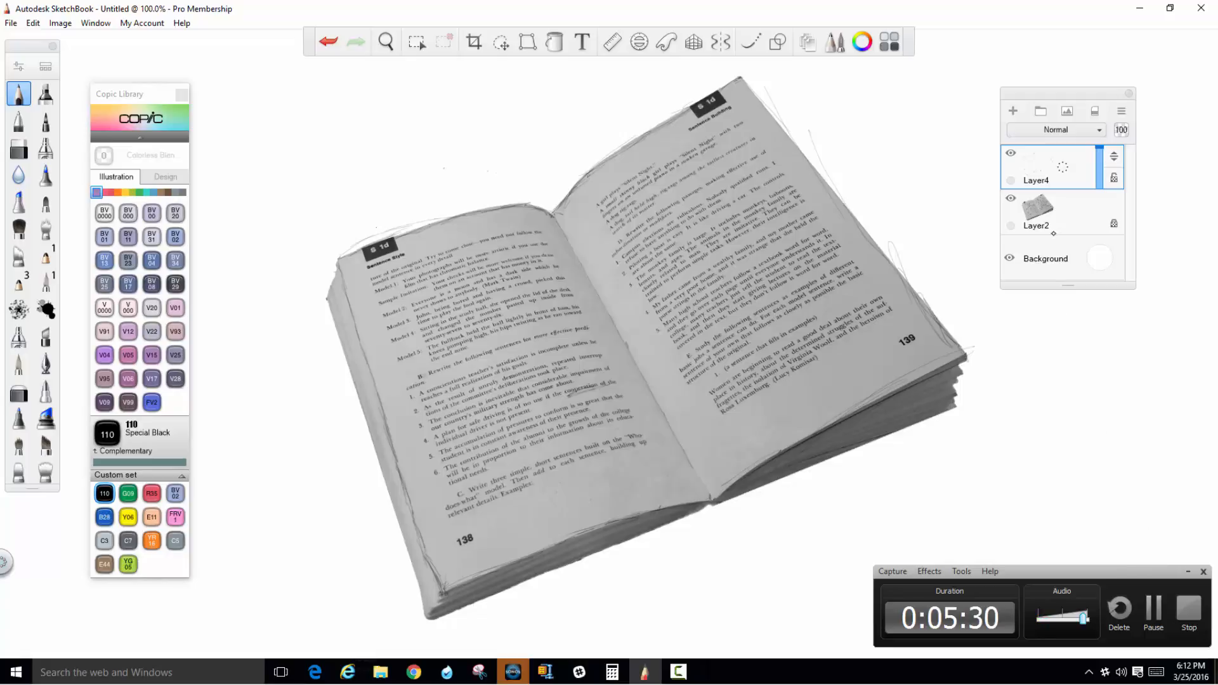
left_click(1011, 198)
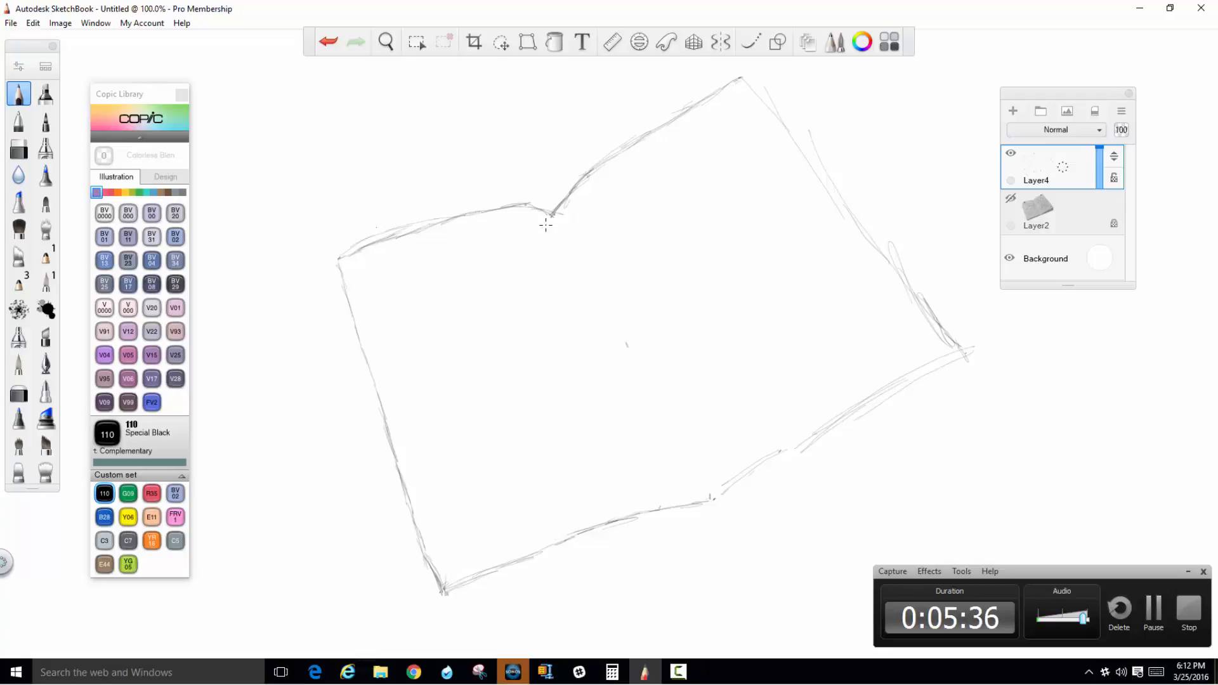
left_click_drag(552, 214, 648, 383)
left_click_drag(714, 499, 688, 464)
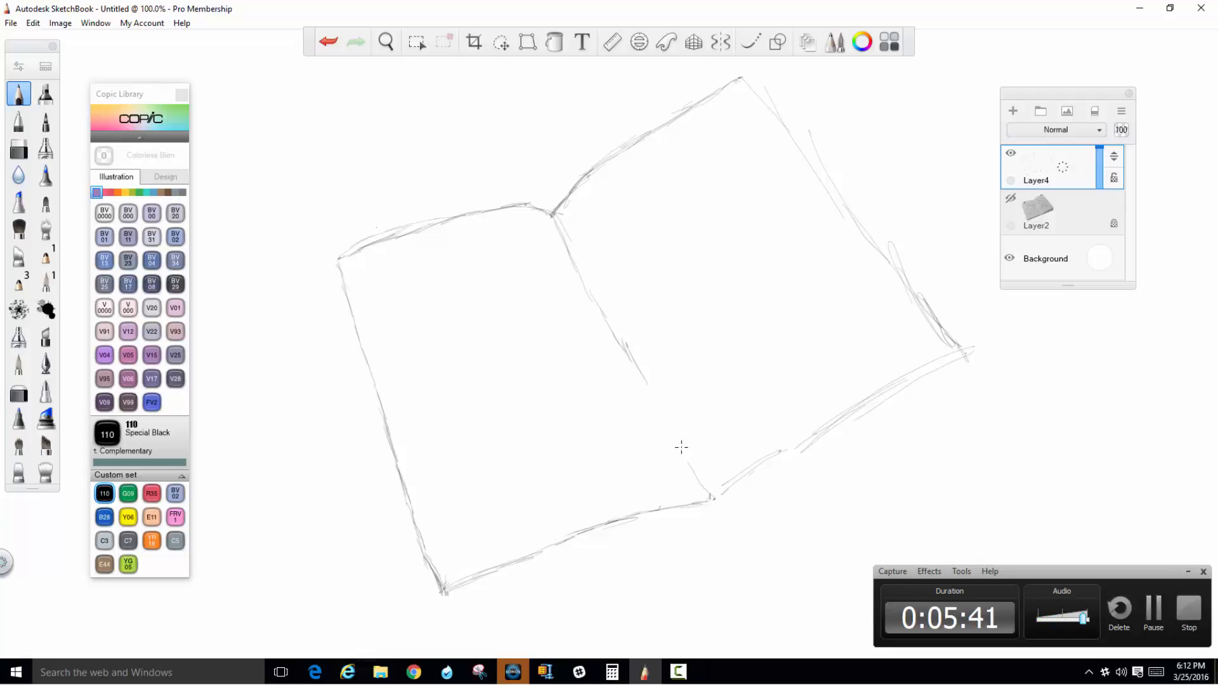
left_click_drag(628, 355, 693, 471)
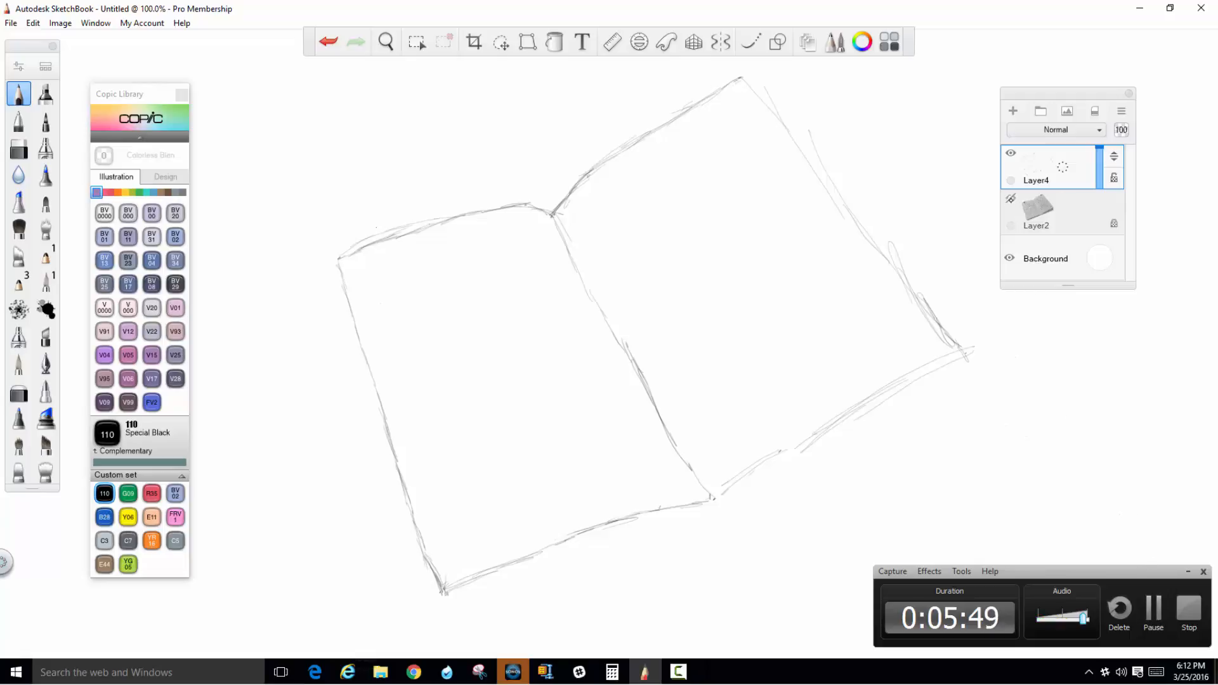
- Mark the outer cover corners over the photo, hide it, and sketch the cover edges beside and below the left page
left_click(1011, 199)
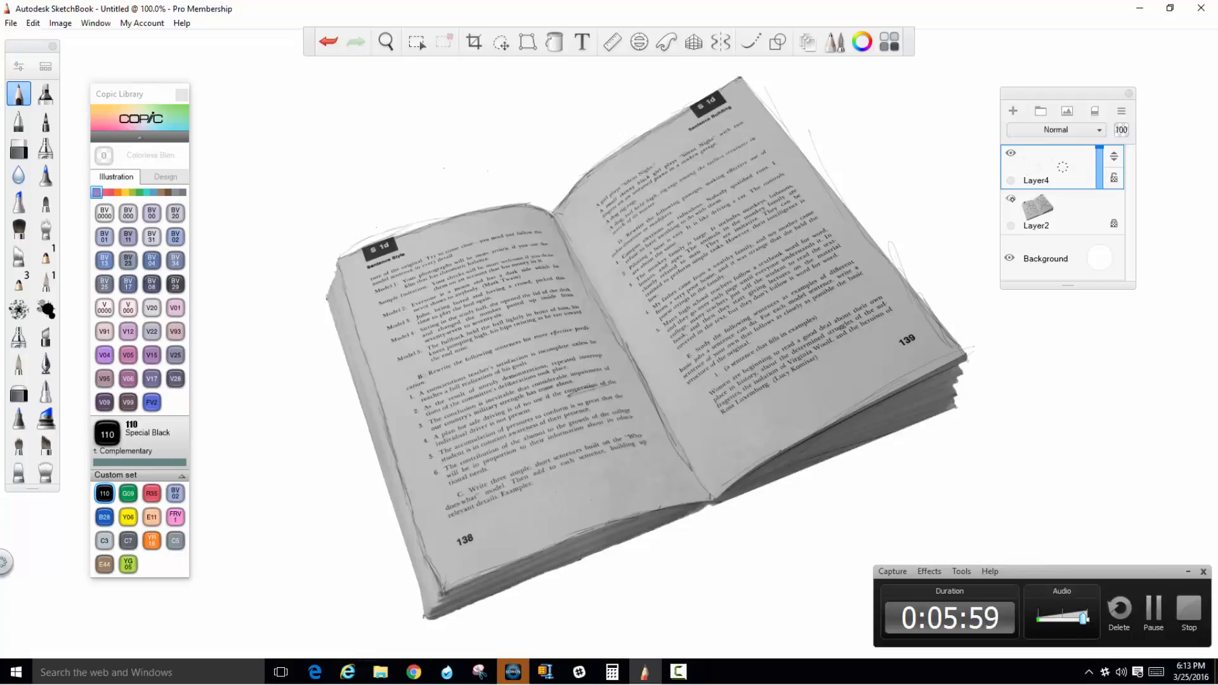
left_click(1010, 198)
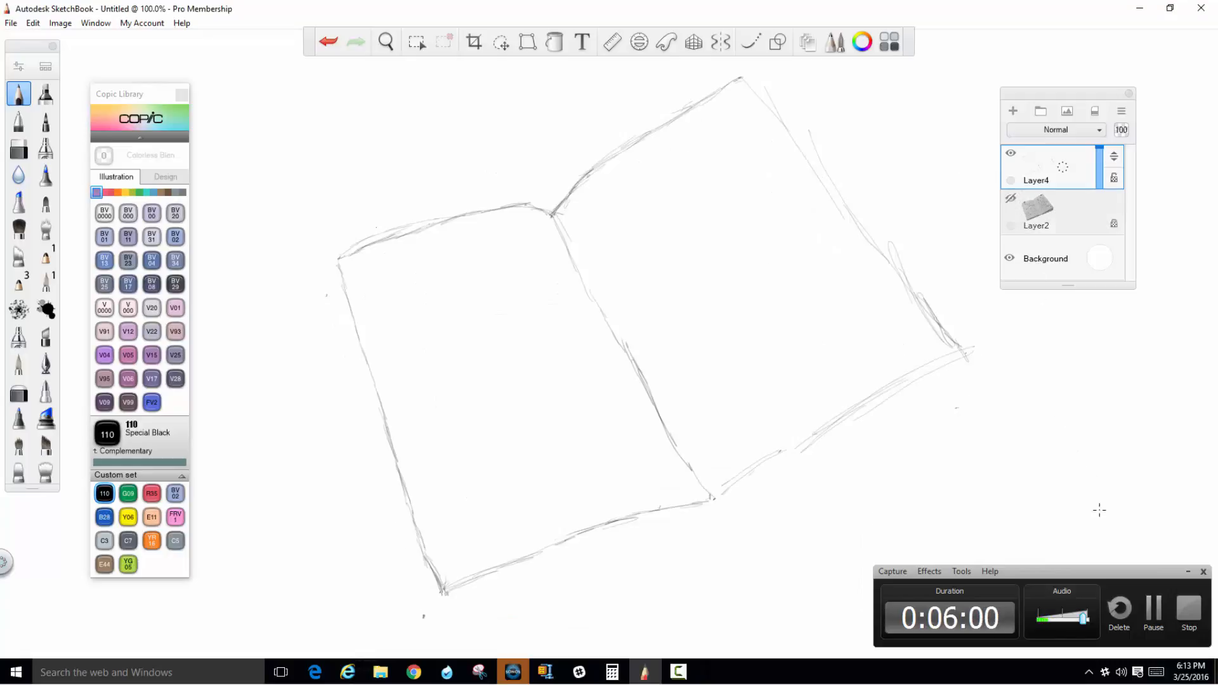
mouse_move(341, 252)
left_mouse_down()
mouse_move(329, 321)
mouse_move(400, 567)
left_mouse_up()
mouse_move(382, 508)
left_mouse_down()
mouse_move(424, 618)
mouse_move(441, 595)
mouse_move(447, 627)
mouse_move(428, 619)
mouse_move(708, 515)
left_mouse_up()
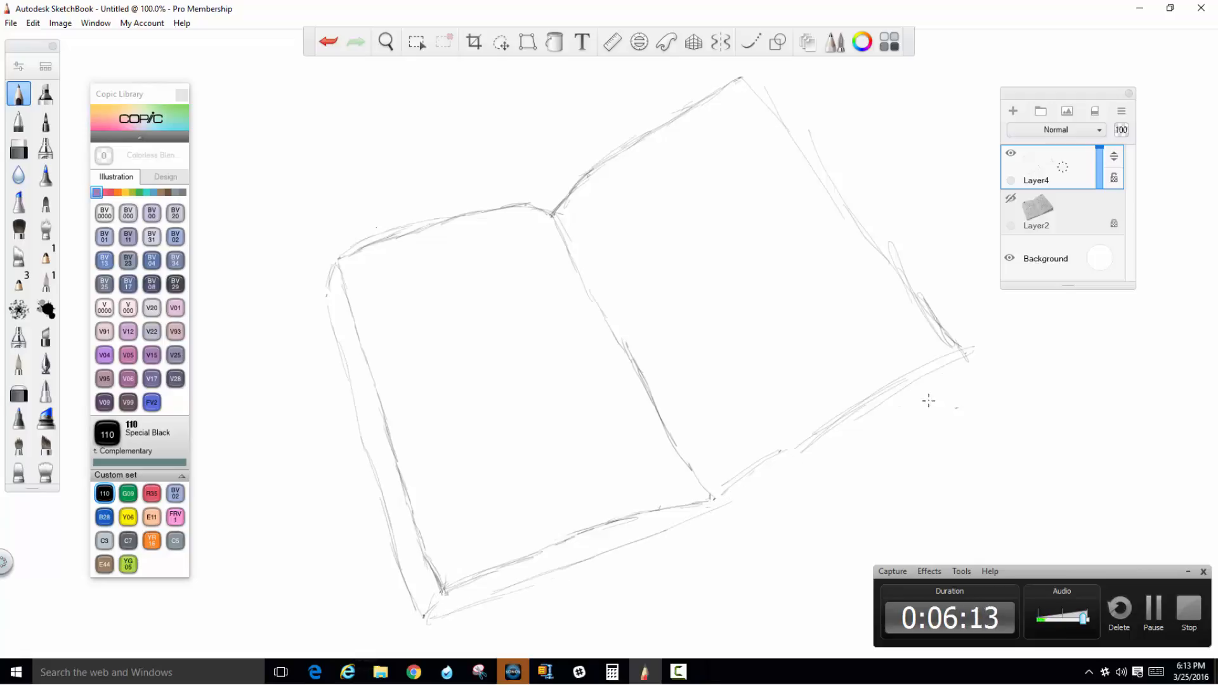
- Sketch the book's thickness below the right page and add page-edge lines along the sides of both page stacks
left_click_drag(966, 359, 958, 401)
left_click_drag(917, 411, 893, 416)
mouse_move(716, 509)
left_mouse_down()
mouse_move(882, 435)
mouse_move(935, 429)
mouse_move(959, 401)
left_mouse_up()
mouse_move(330, 270)
left_mouse_down()
mouse_move(346, 321)
mouse_move(339, 277)
mouse_move(356, 353)
mouse_move(343, 328)
mouse_move(357, 323)
mouse_move(418, 579)
mouse_move(403, 545)
mouse_move(460, 604)
mouse_move(456, 587)
mouse_move(671, 518)
left_mouse_up()
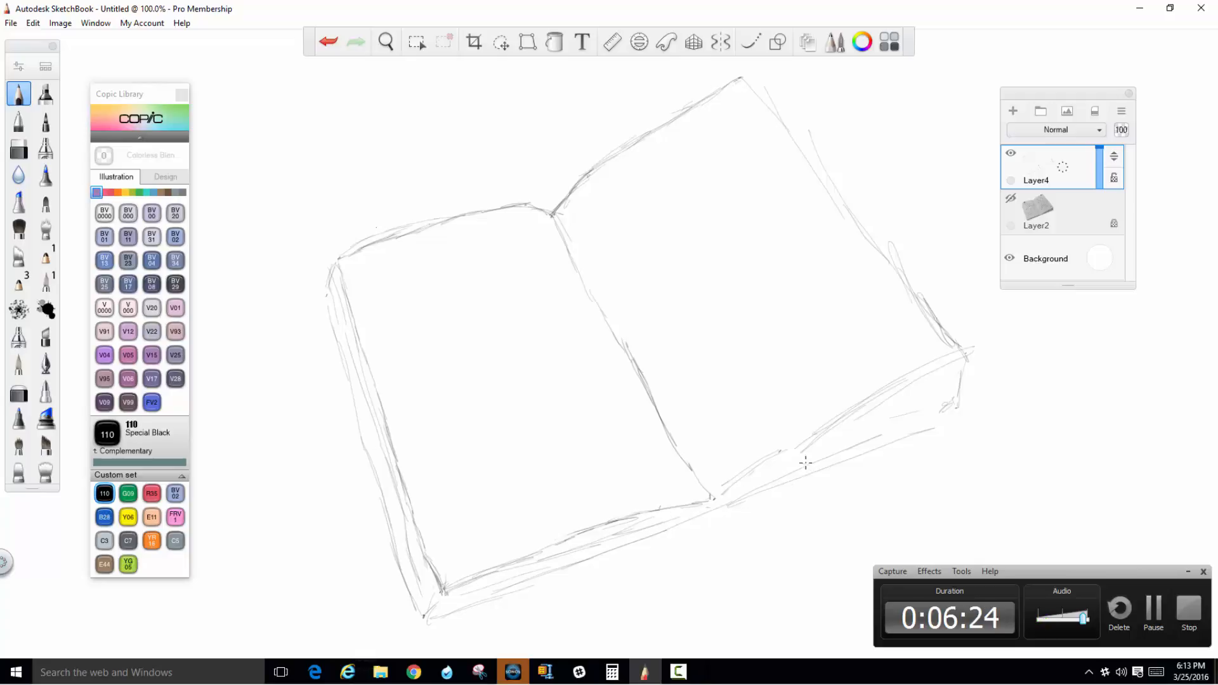
left_click_drag(761, 481, 846, 430)
mouse_move(795, 462)
left_mouse_down()
mouse_move(958, 370)
mouse_move(943, 400)
mouse_move(880, 430)
left_mouse_up()
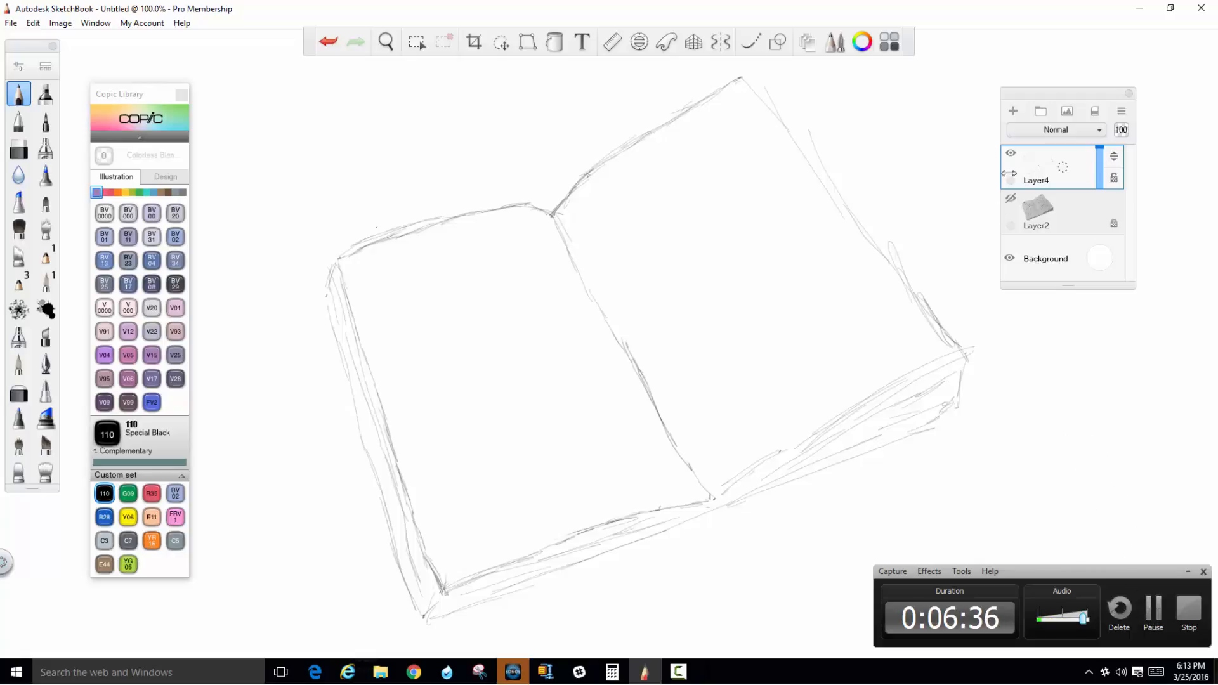
- Show the photo, retrace the cover's lower left edge, and erase the stray lines outside the cover's left and bottom edges
left_click(1011, 198)
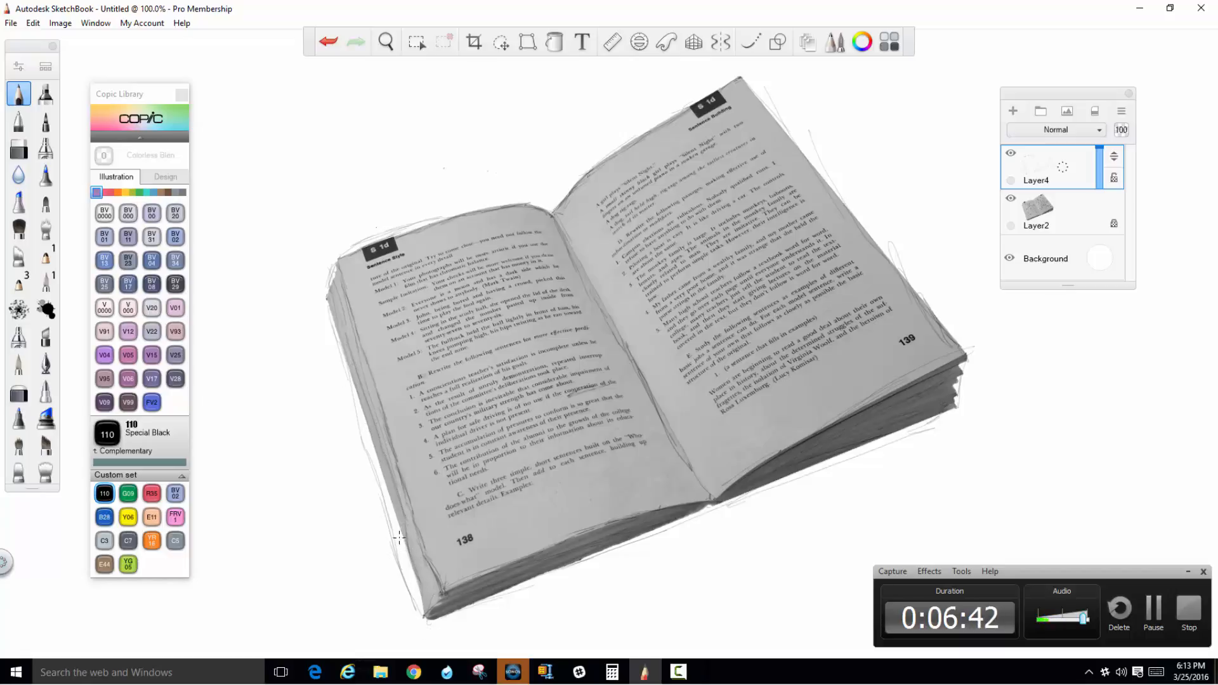
left_click_drag(403, 535, 426, 610)
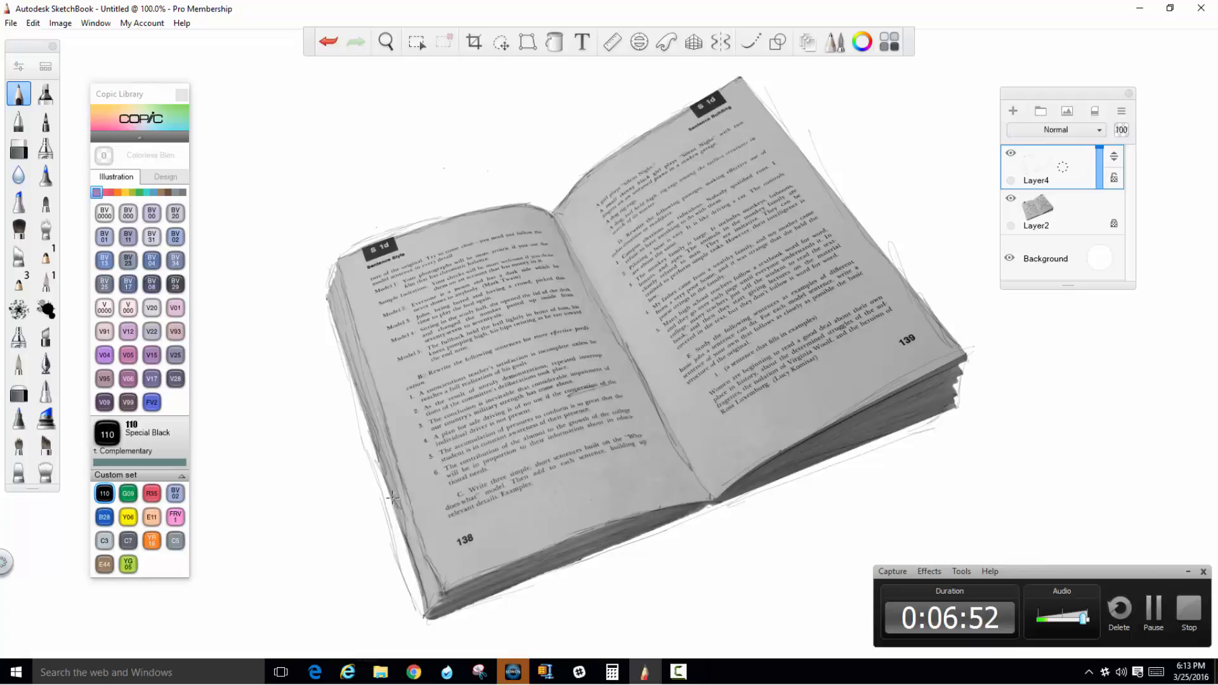
left_click(19, 148)
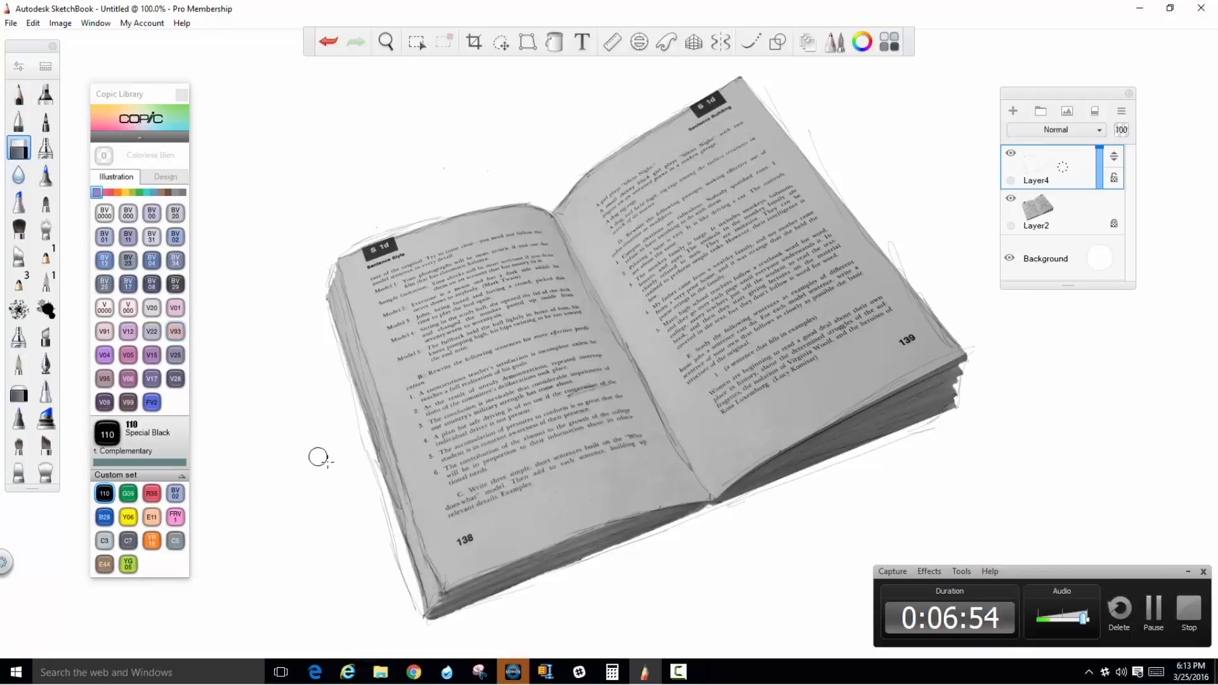
left_click_drag(337, 395, 414, 609)
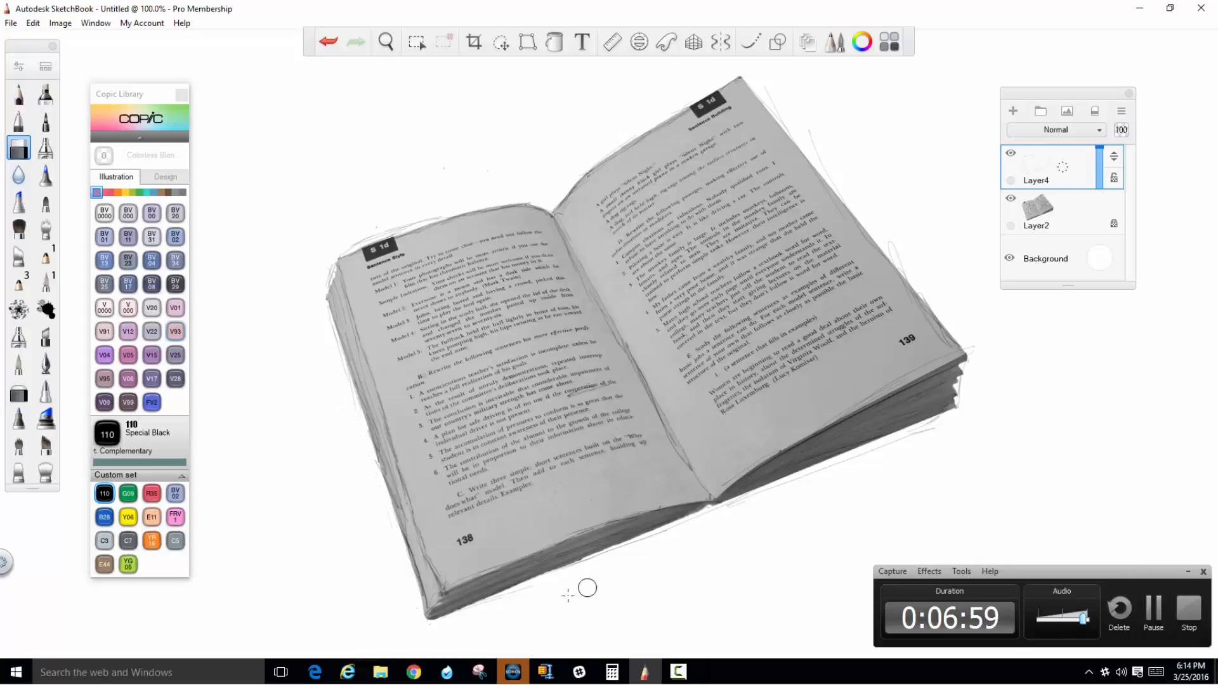
left_click_drag(530, 595, 739, 503)
left_click_drag(908, 439, 938, 419)
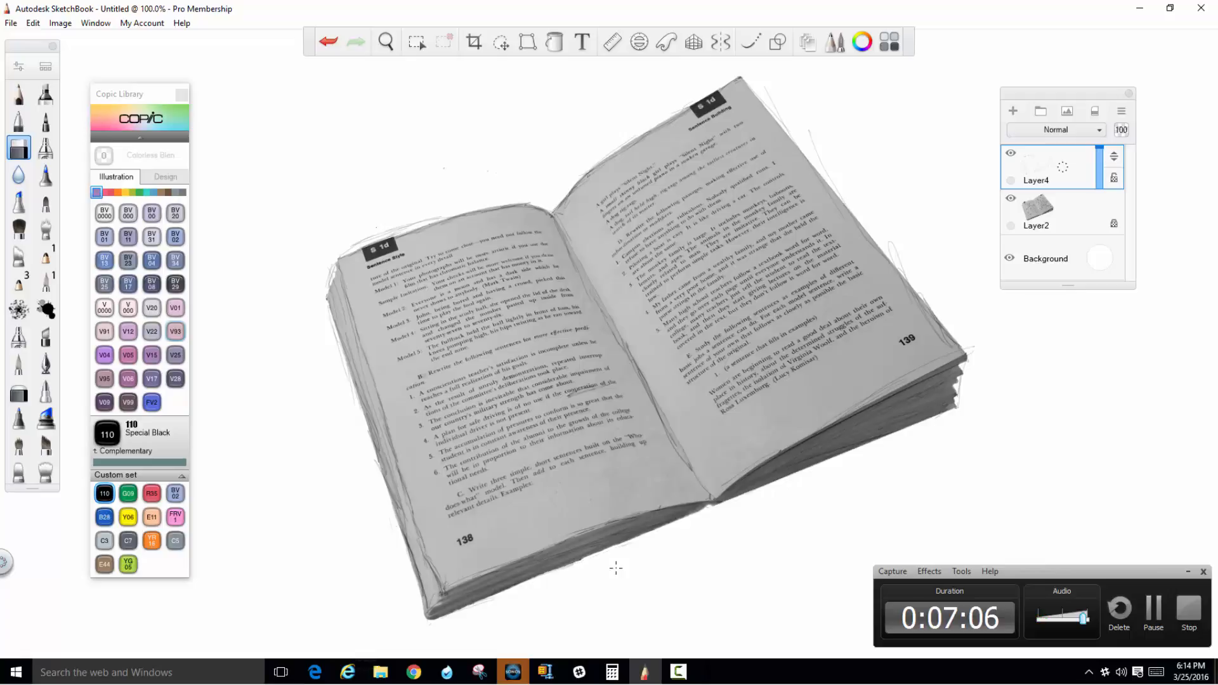
left_click(18, 93)
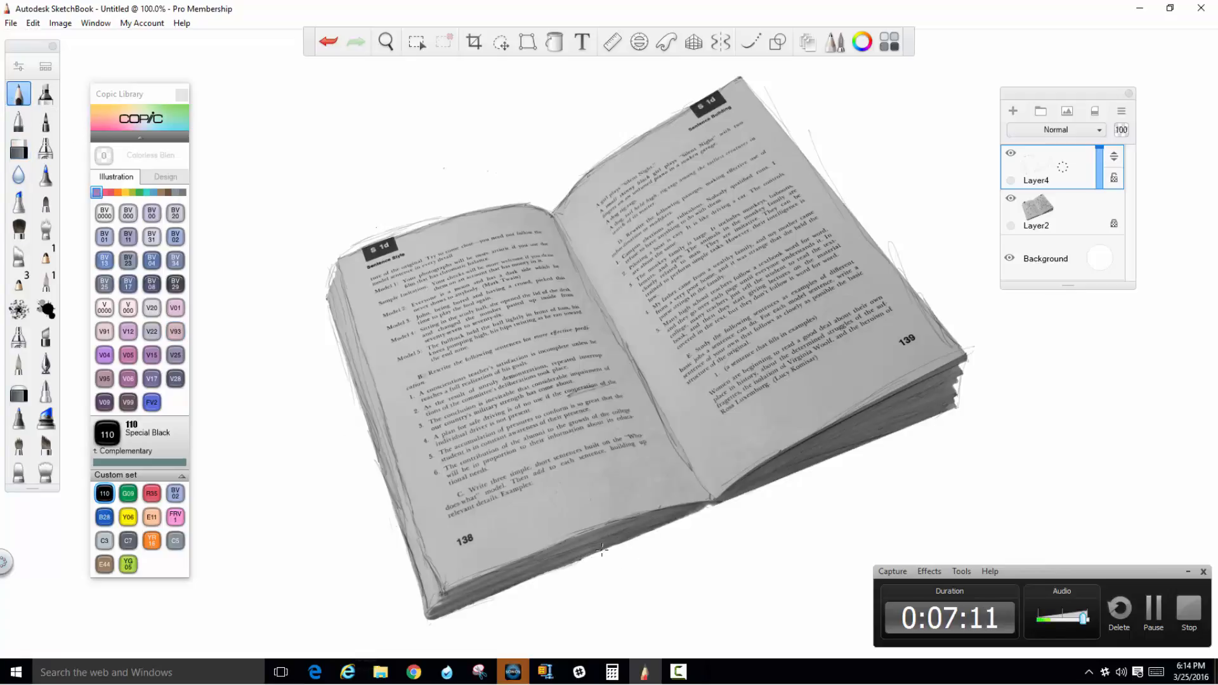
- Retrace the cover edge below the right page over the photo, hide the photo, and add page-edge lines around the left page stack
left_click_drag(709, 507, 952, 413)
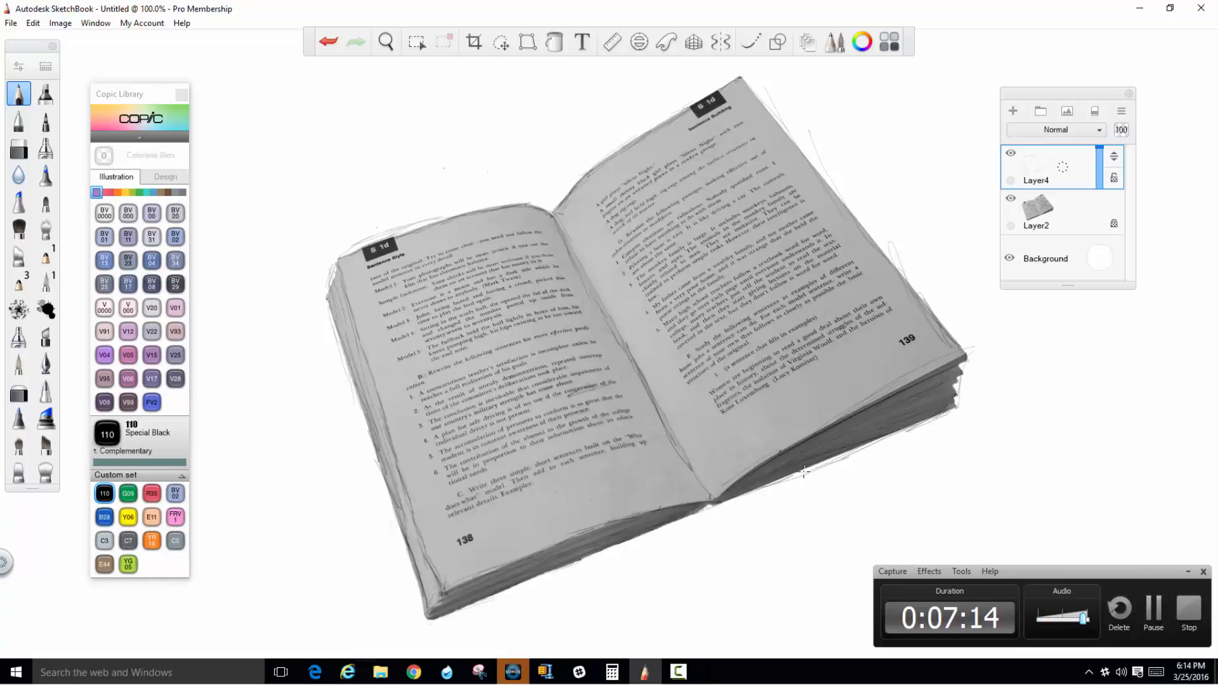
left_click_drag(964, 355, 962, 370)
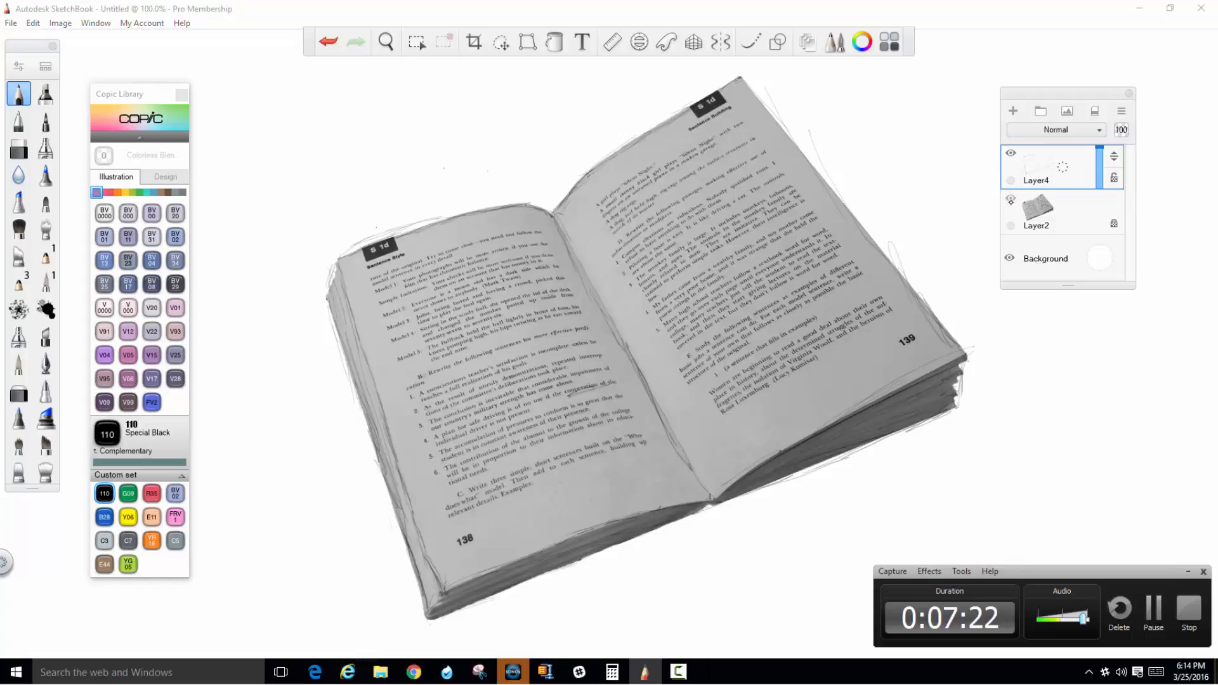
left_click(1011, 200)
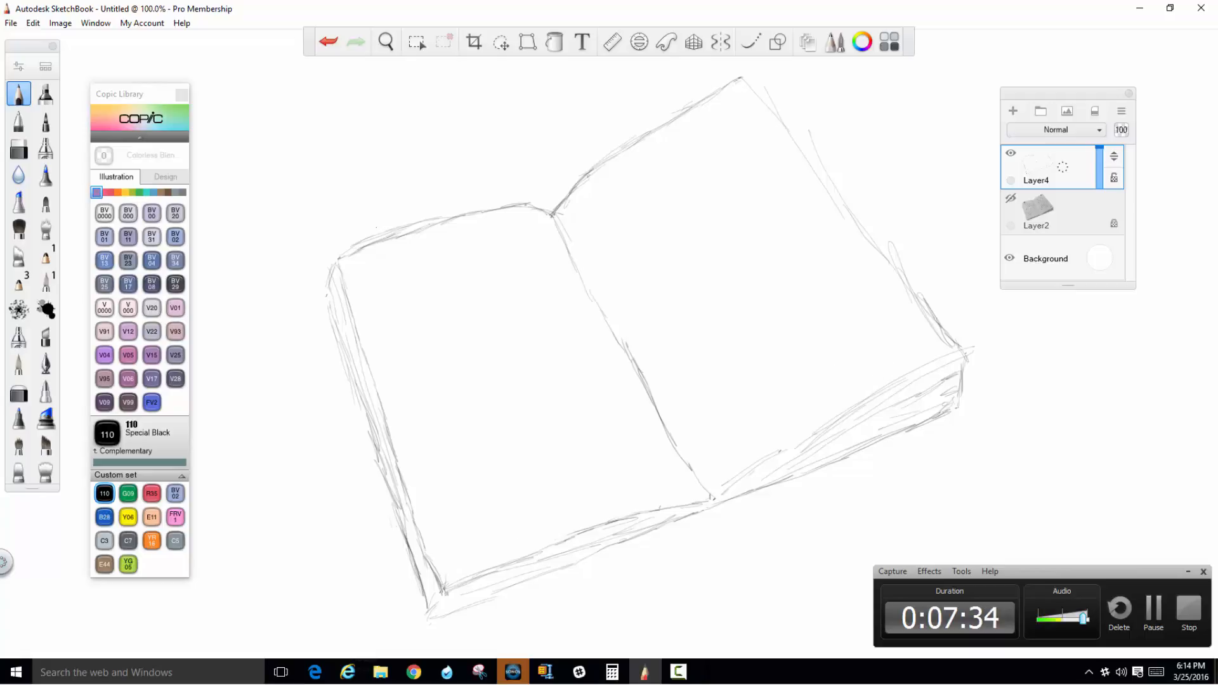
mouse_move(407, 525)
left_mouse_down()
mouse_move(435, 592)
mouse_move(549, 564)
left_mouse_up()
mouse_move(447, 605)
left_mouse_down()
mouse_move(548, 553)
mouse_move(841, 453)
mouse_move(873, 418)
left_mouse_up()
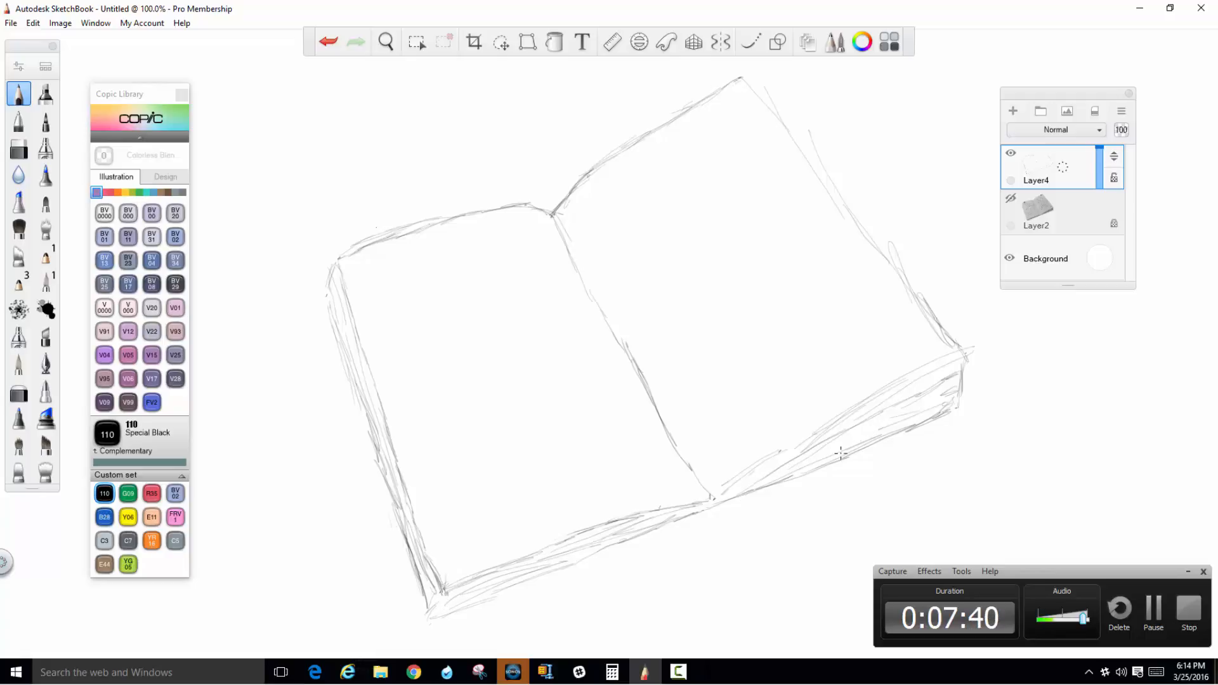
left_click_drag(335, 274, 346, 304)
- Add a layer above the pencil sketch and ink the book's outline, centre fold and page-edge lines in black with a pen
left_click(1013, 111)
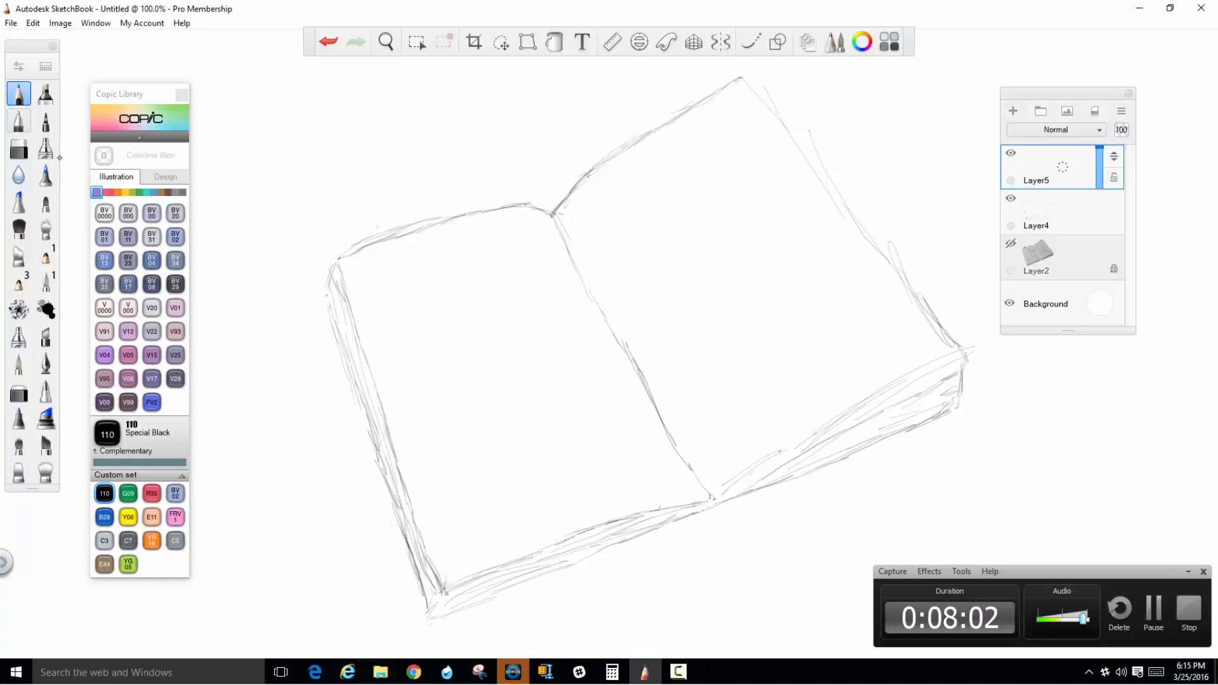
left_click(18, 121)
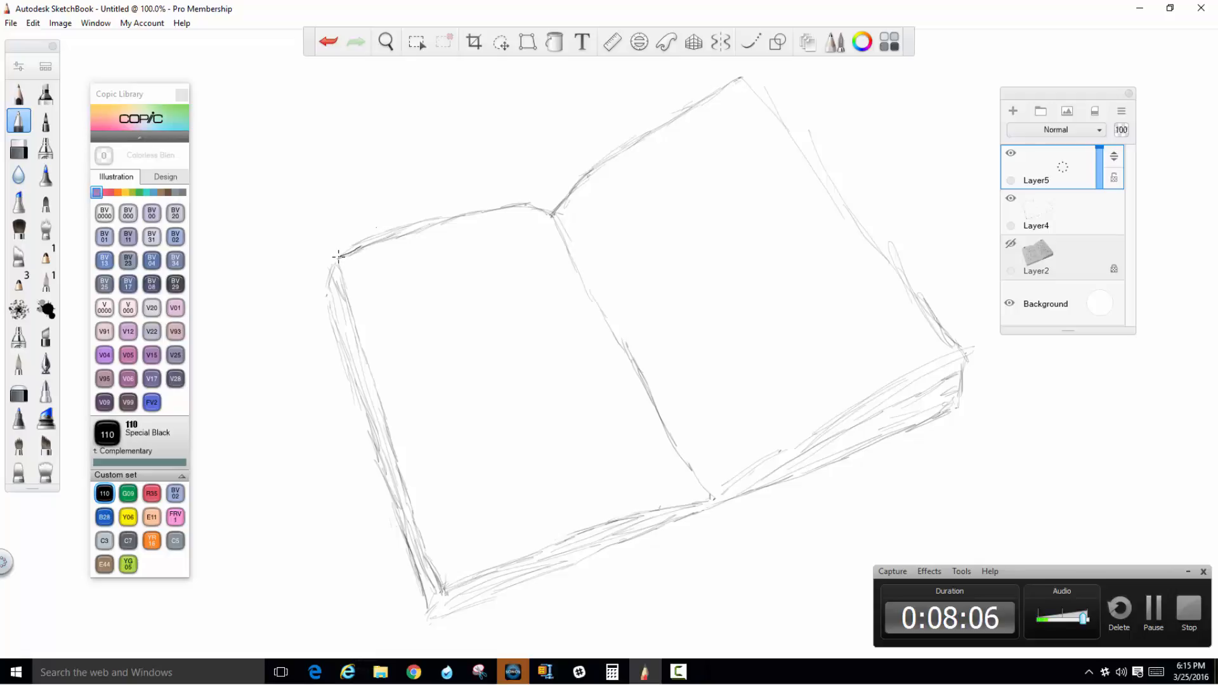
mouse_move(417, 228)
left_mouse_down()
mouse_move(501, 206)
mouse_move(554, 214)
mouse_move(571, 186)
mouse_move(663, 125)
left_mouse_up()
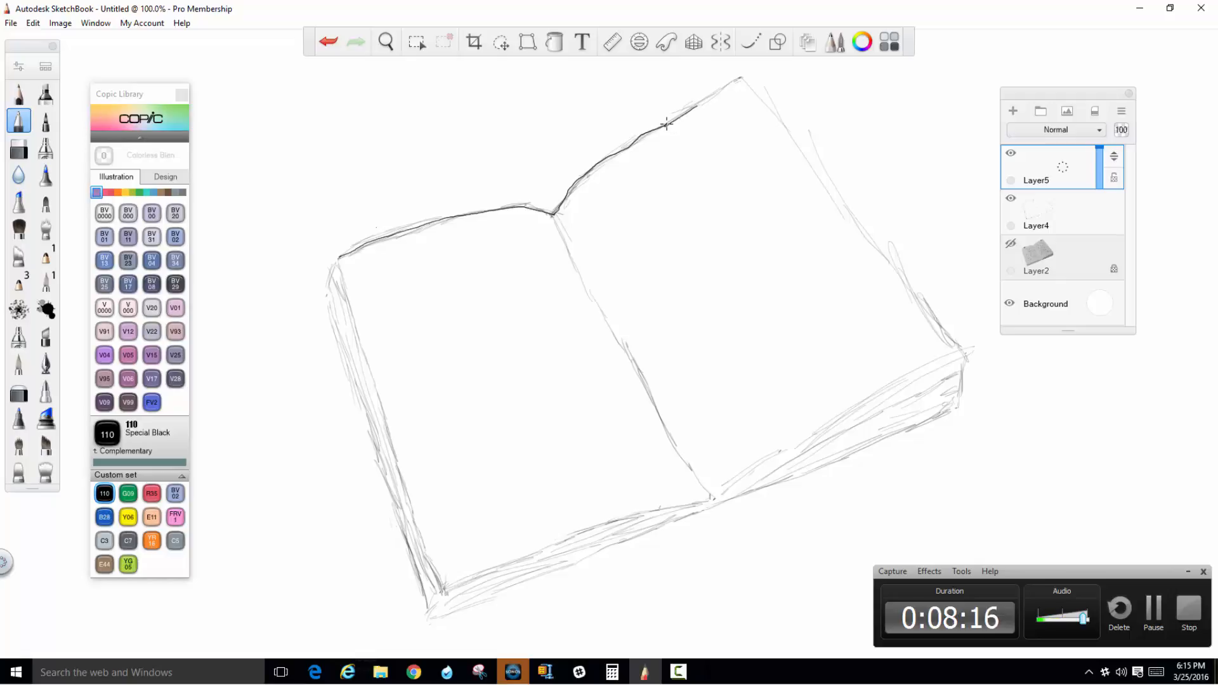
mouse_move(697, 105)
left_mouse_down()
mouse_move(754, 71)
mouse_move(745, 81)
mouse_move(758, 99)
mouse_move(959, 349)
left_mouse_up()
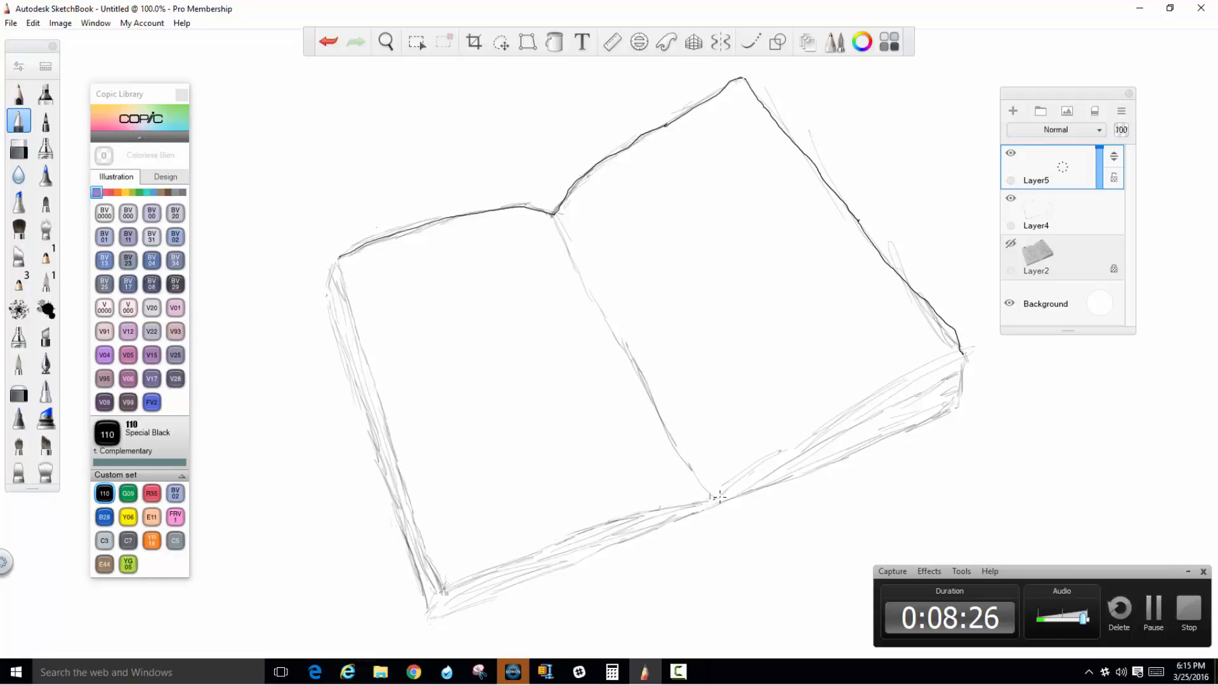
mouse_move(719, 497)
left_mouse_down()
mouse_move(961, 350)
mouse_move(956, 405)
left_mouse_up()
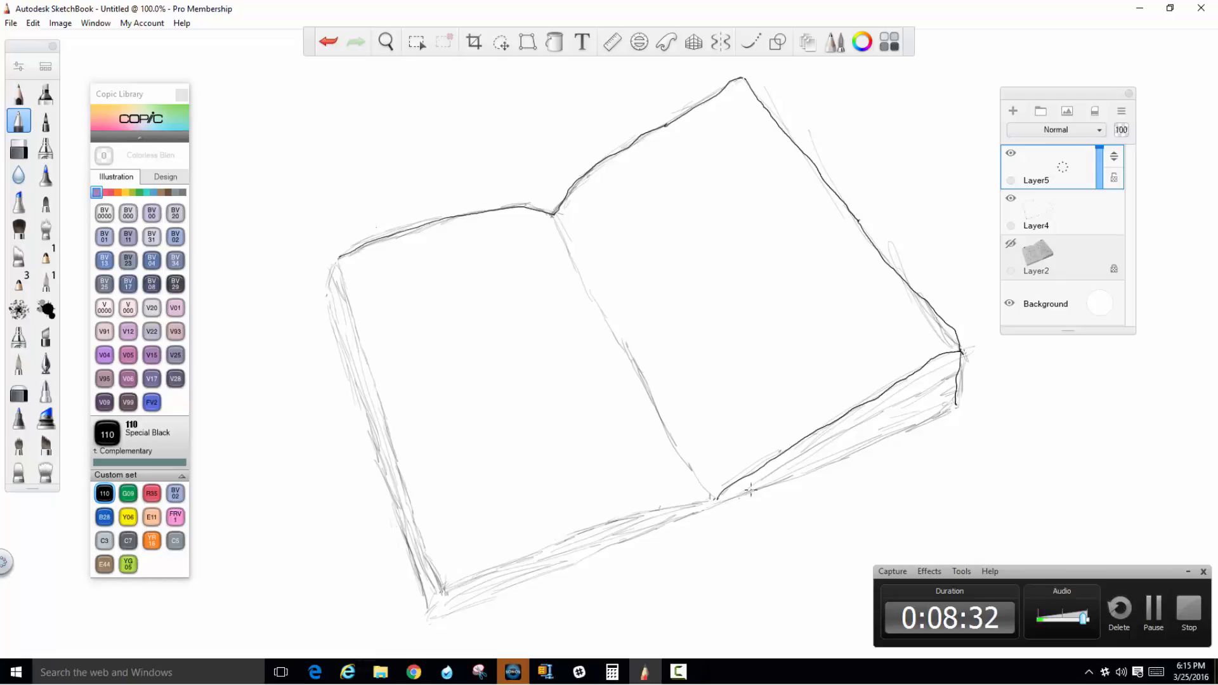
left_click(1153, 615)
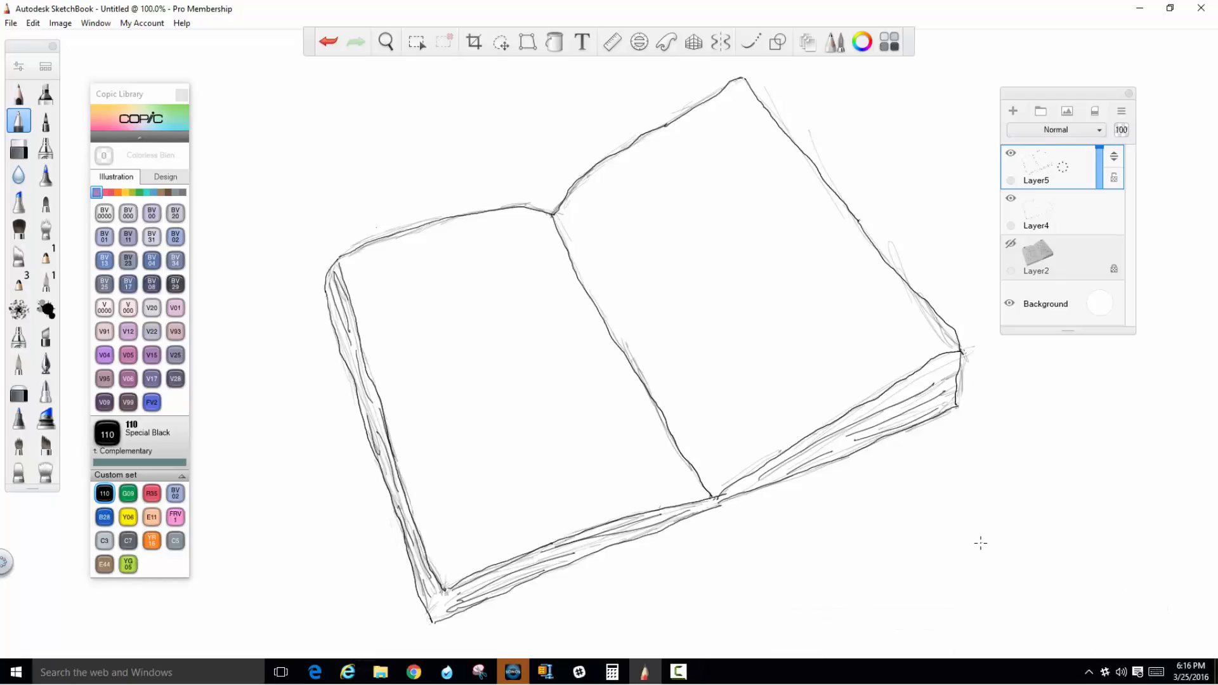
left_click(690, 673)
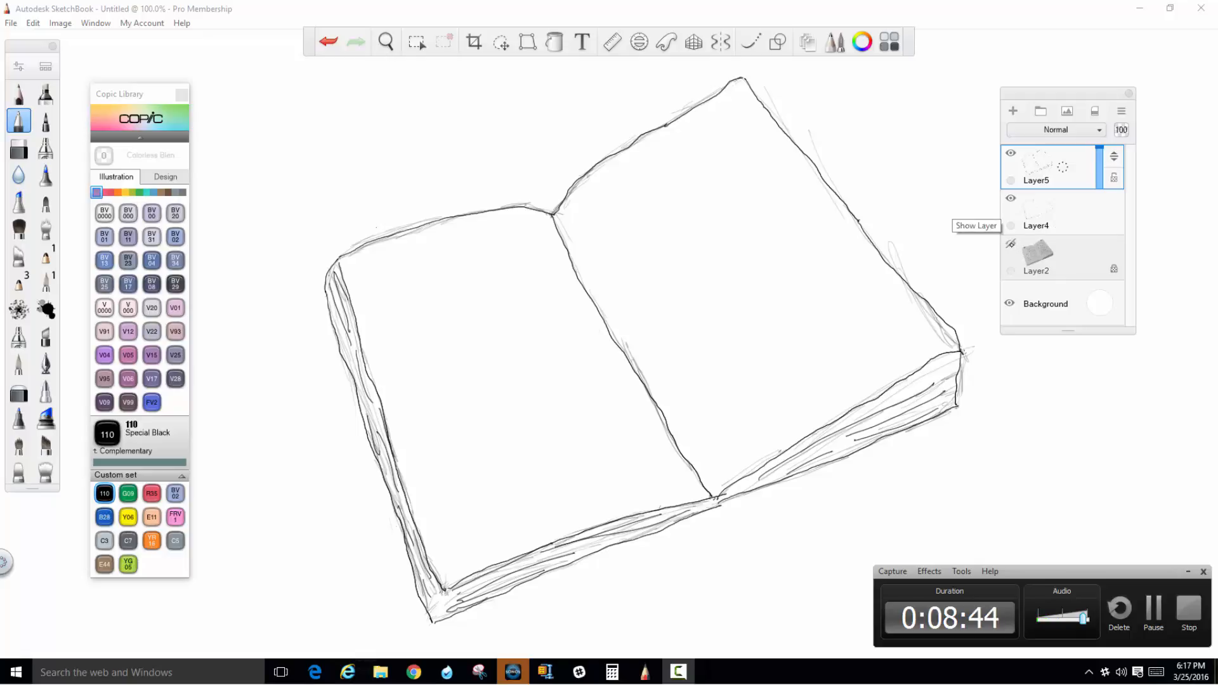
- Show the photo to compare it with the inked lines, and hide both the photo and the pencil sketch layer
left_click(1011, 243)
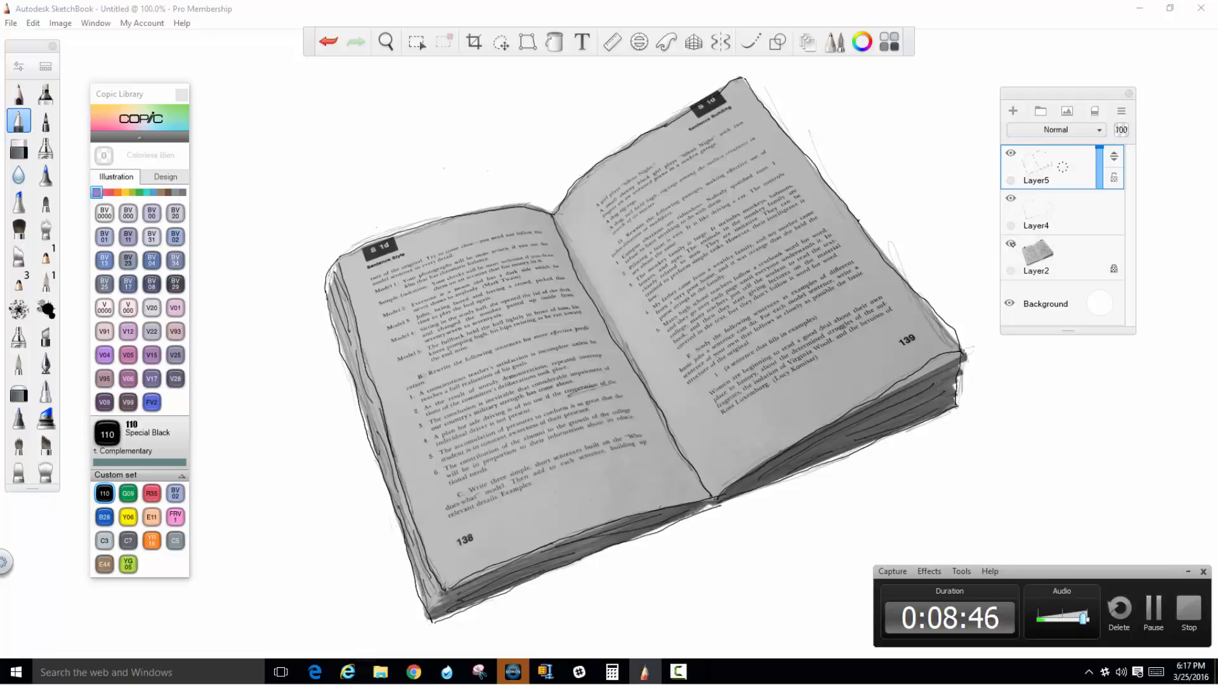
left_click(1011, 243)
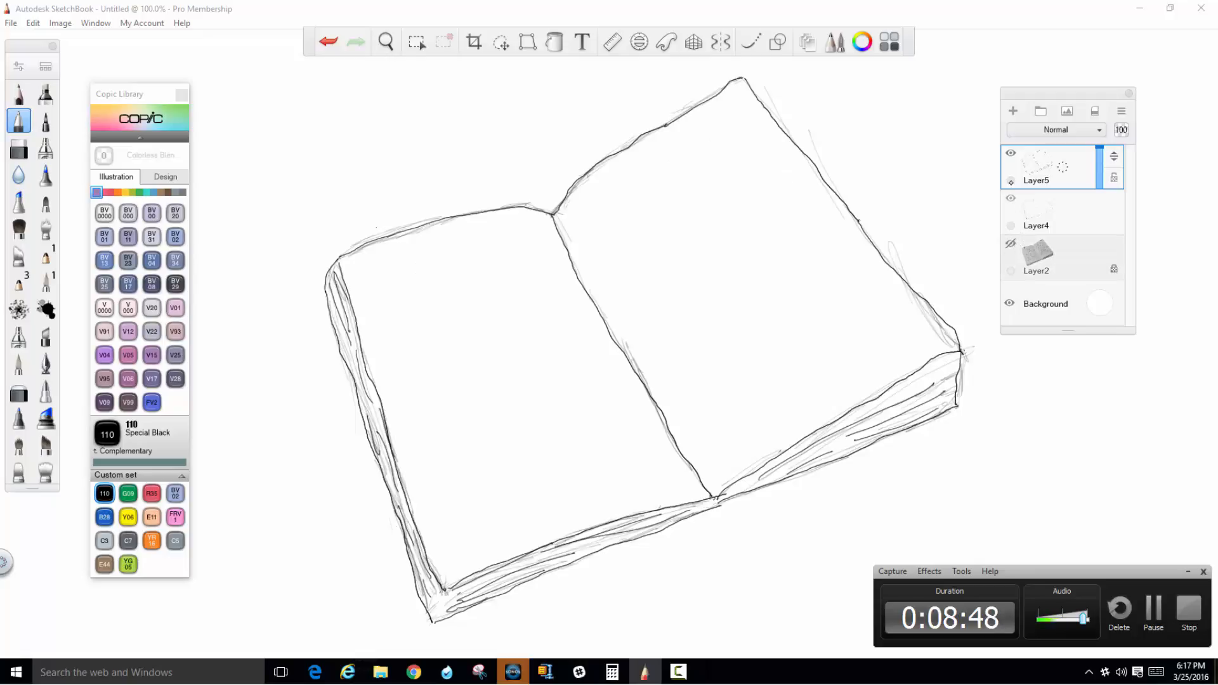
left_click(1011, 198)
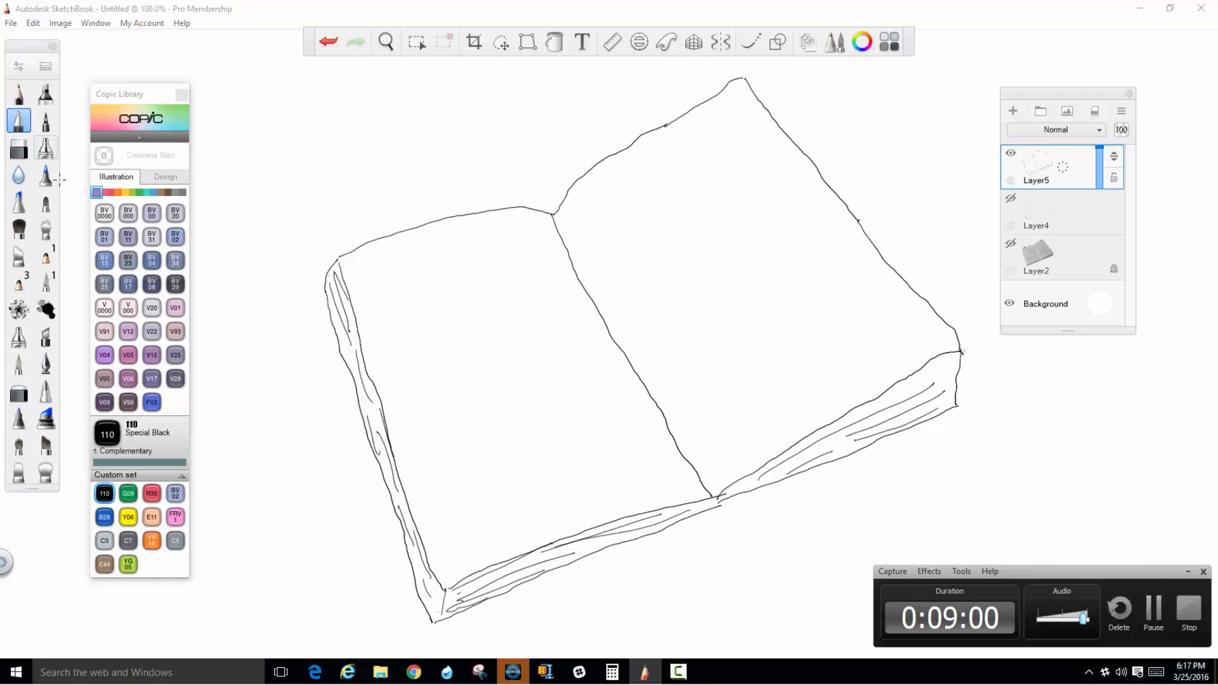
- Shade the page thickness along the book's lower edges on a new layer, using the airbrush in C3 Cool Gray No.3
left_click(45, 147)
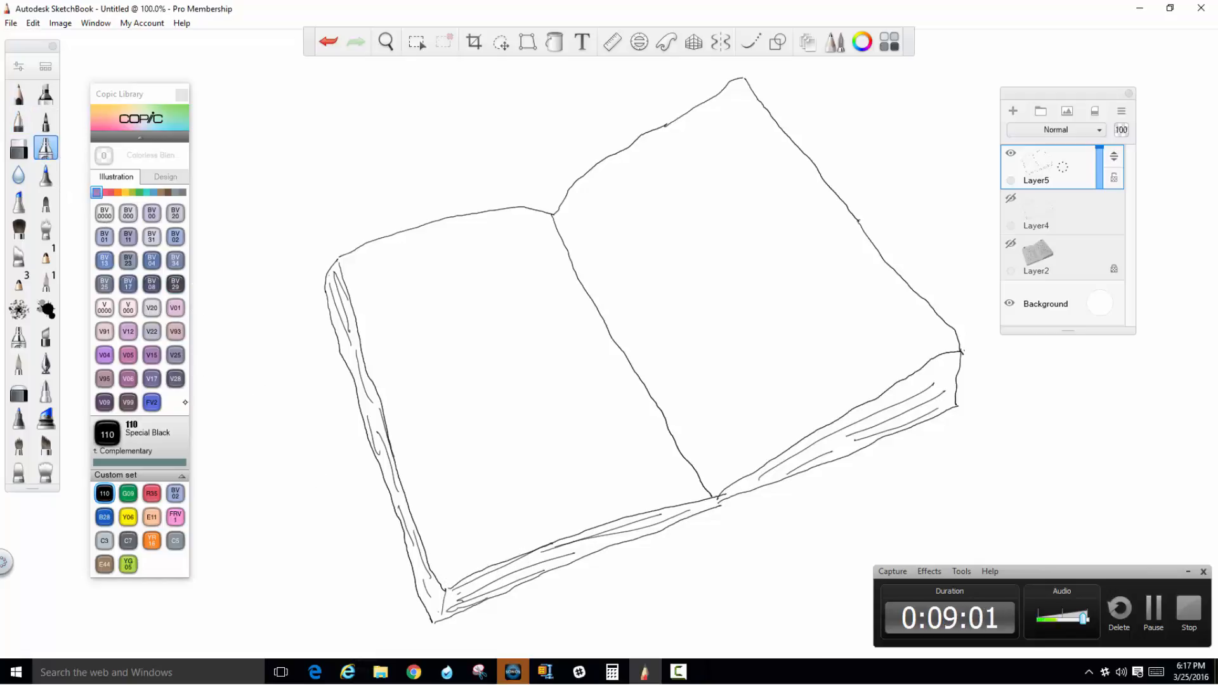
left_click(105, 541)
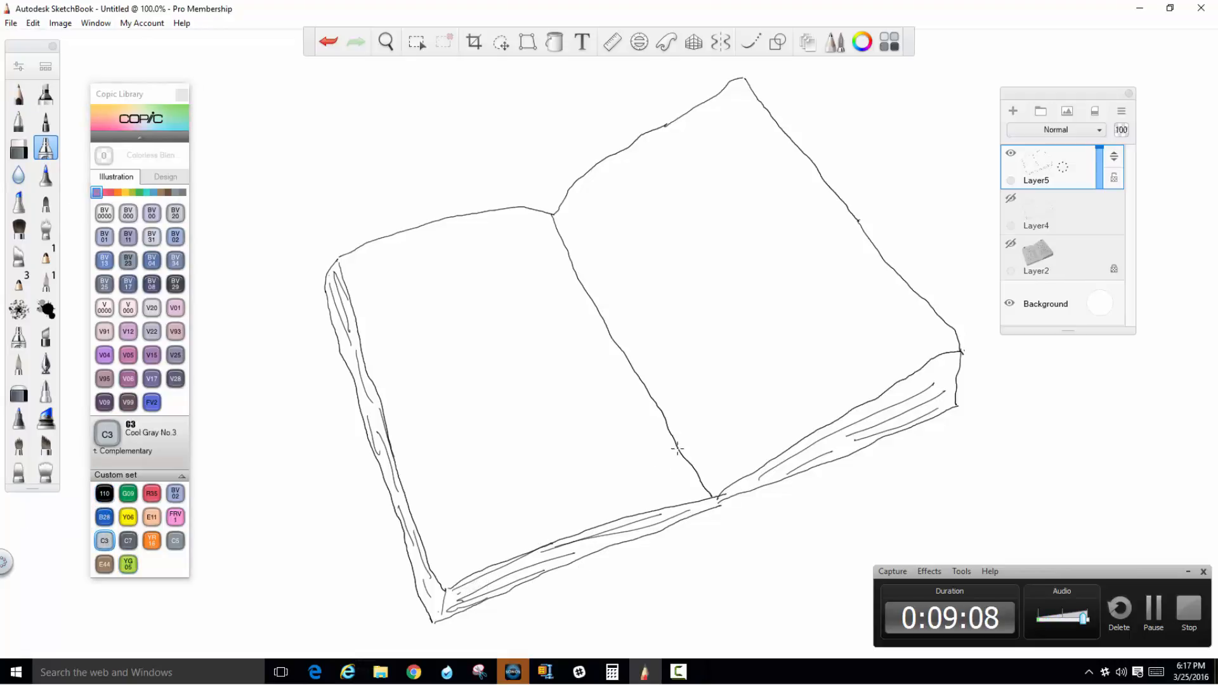
left_click(1014, 111)
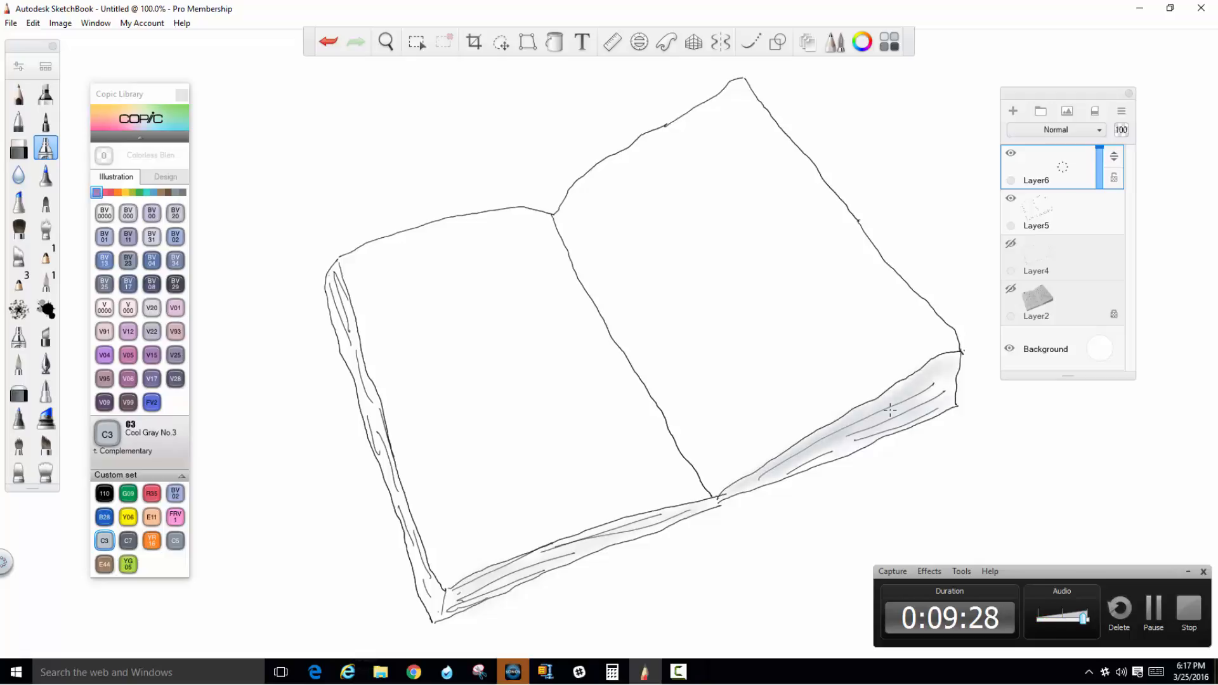
left_click_drag(822, 471, 765, 511)
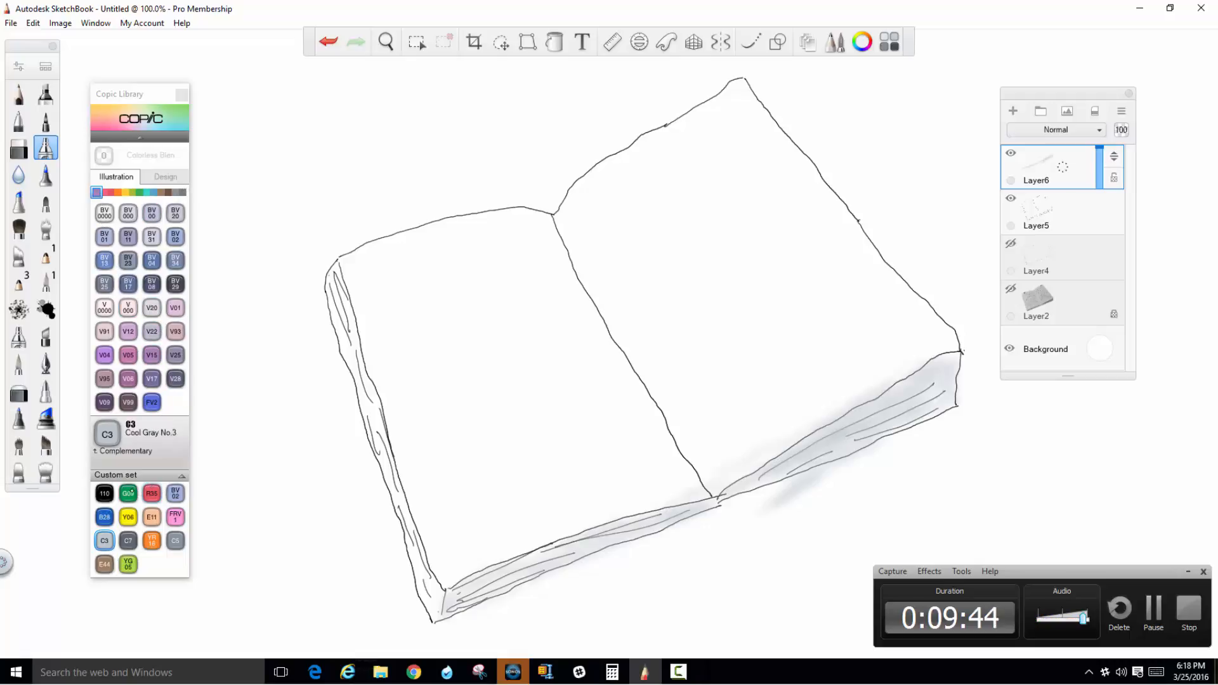
- Deepen the shading along the lower page edges with 110 Special Black and airbrush the lower part of the left page stack's side
left_click(105, 493)
mouse_move(518, 565)
left_mouse_down()
mouse_move(460, 593)
mouse_move(700, 508)
mouse_move(888, 421)
mouse_move(955, 368)
mouse_move(914, 388)
mouse_move(939, 375)
mouse_move(901, 413)
mouse_move(912, 394)
mouse_move(862, 409)
mouse_move(946, 361)
mouse_move(852, 401)
mouse_move(755, 473)
mouse_move(771, 480)
mouse_move(695, 507)
mouse_move(914, 416)
mouse_move(771, 456)
left_mouse_up()
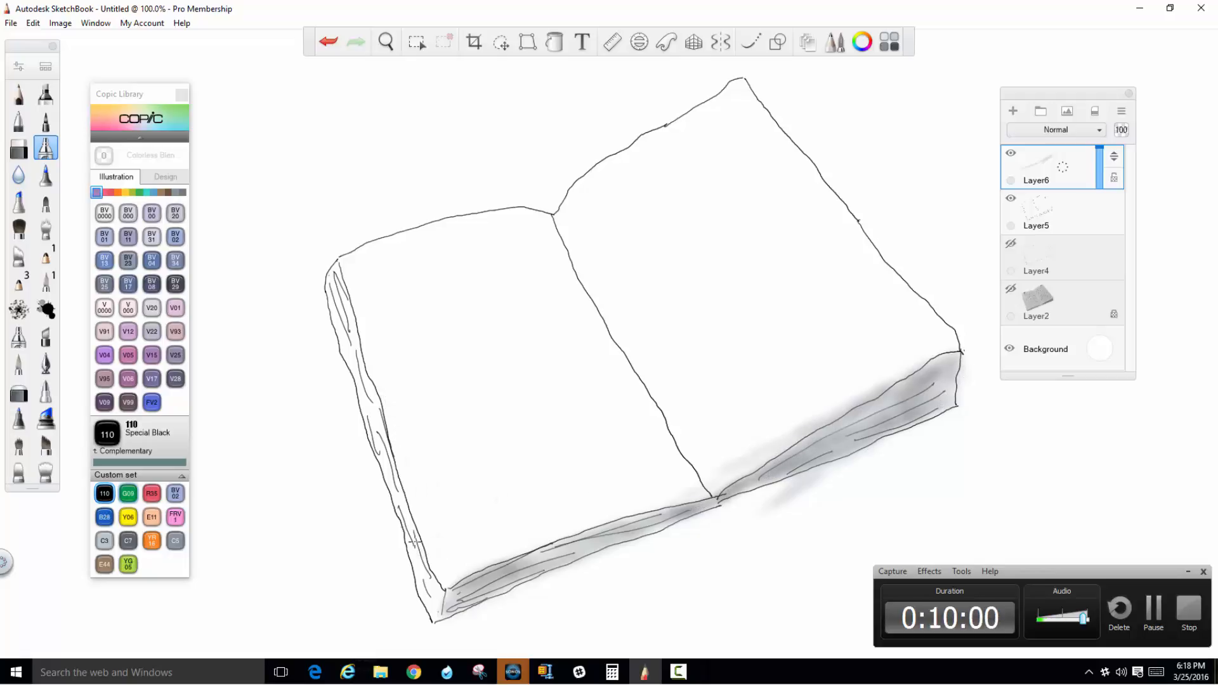
mouse_move(414, 542)
left_mouse_down()
mouse_move(400, 512)
mouse_move(437, 611)
left_mouse_up()
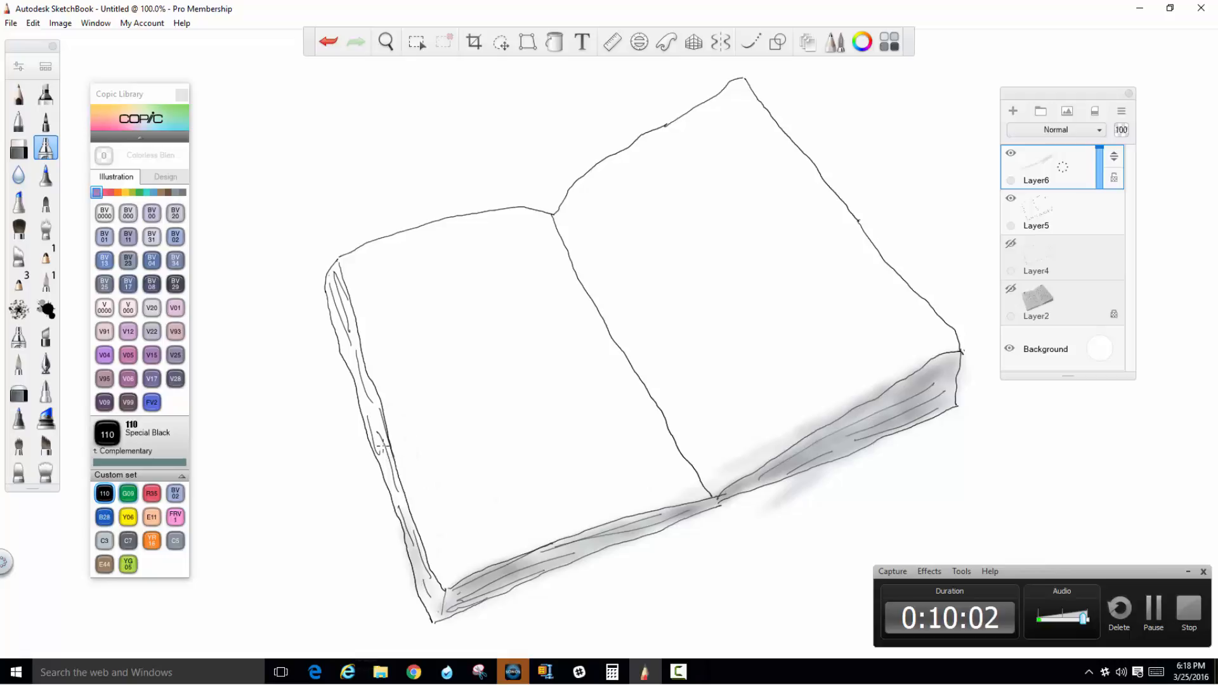
mouse_move(391, 562)
left_mouse_down()
mouse_move(378, 507)
mouse_move(390, 491)
mouse_move(444, 580)
left_mouse_up()
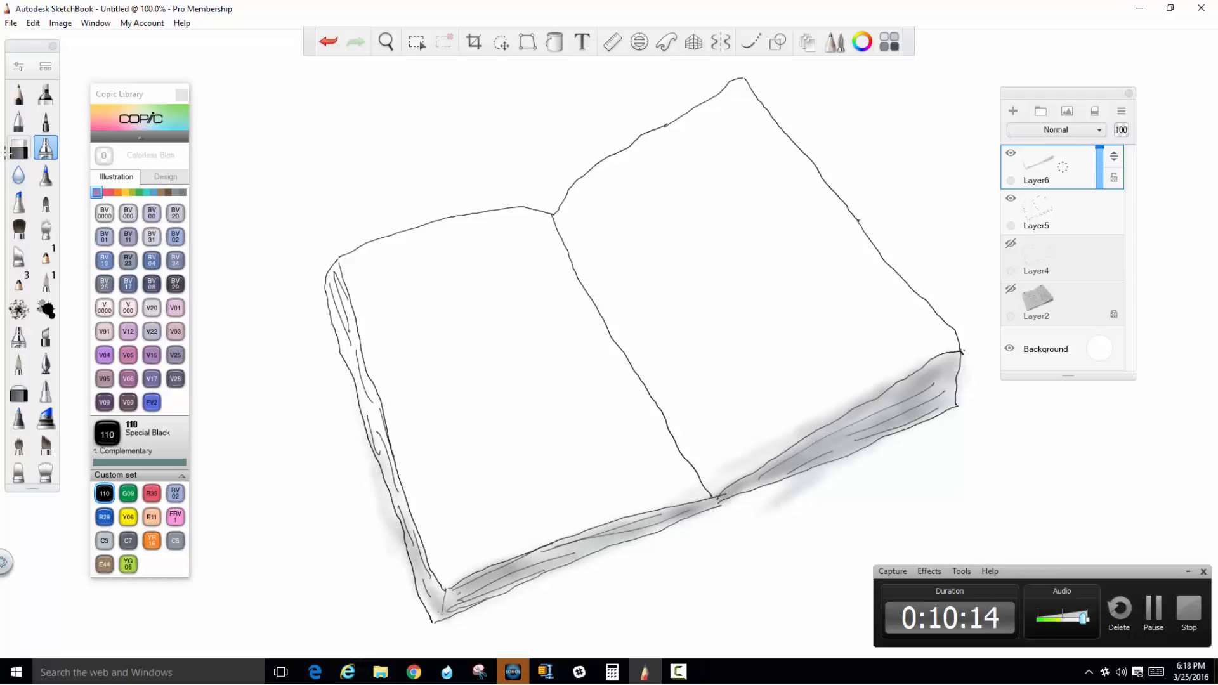
- Erase the shading that spills onto the pages and outside the book's outline, undoing the first pass and finishing with a soft eraser
left_click(19, 149)
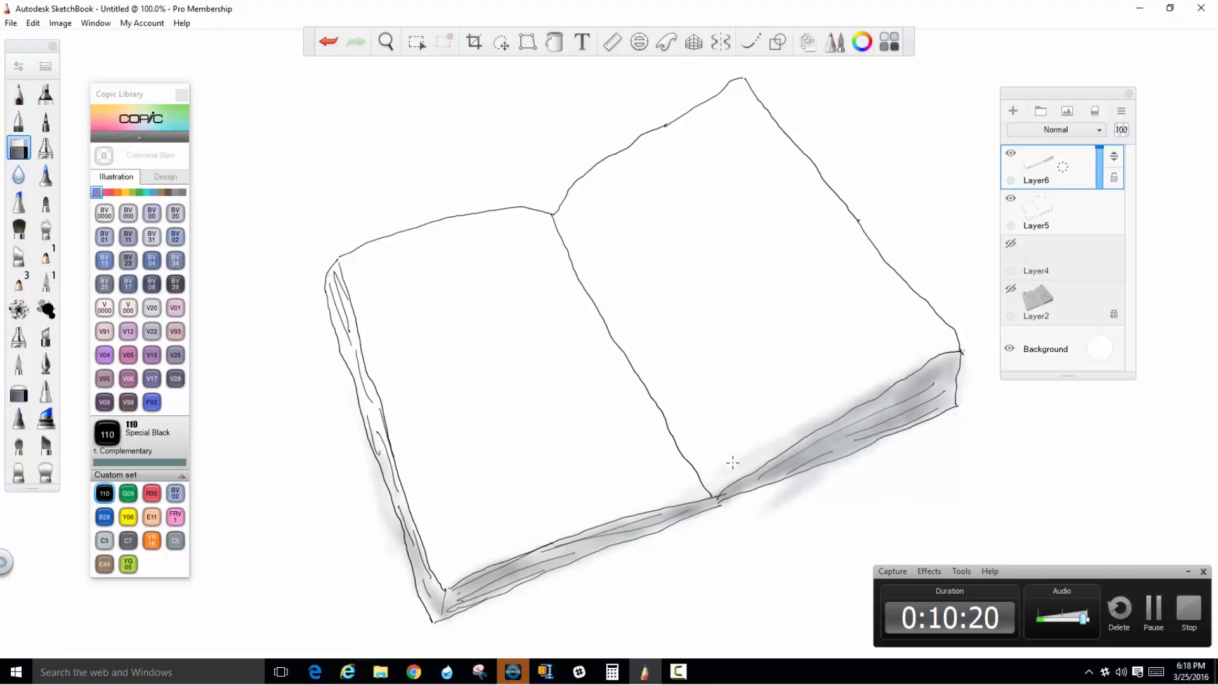
mouse_move(732, 462)
left_mouse_down()
mouse_move(793, 436)
mouse_move(785, 447)
mouse_move(925, 364)
left_mouse_up()
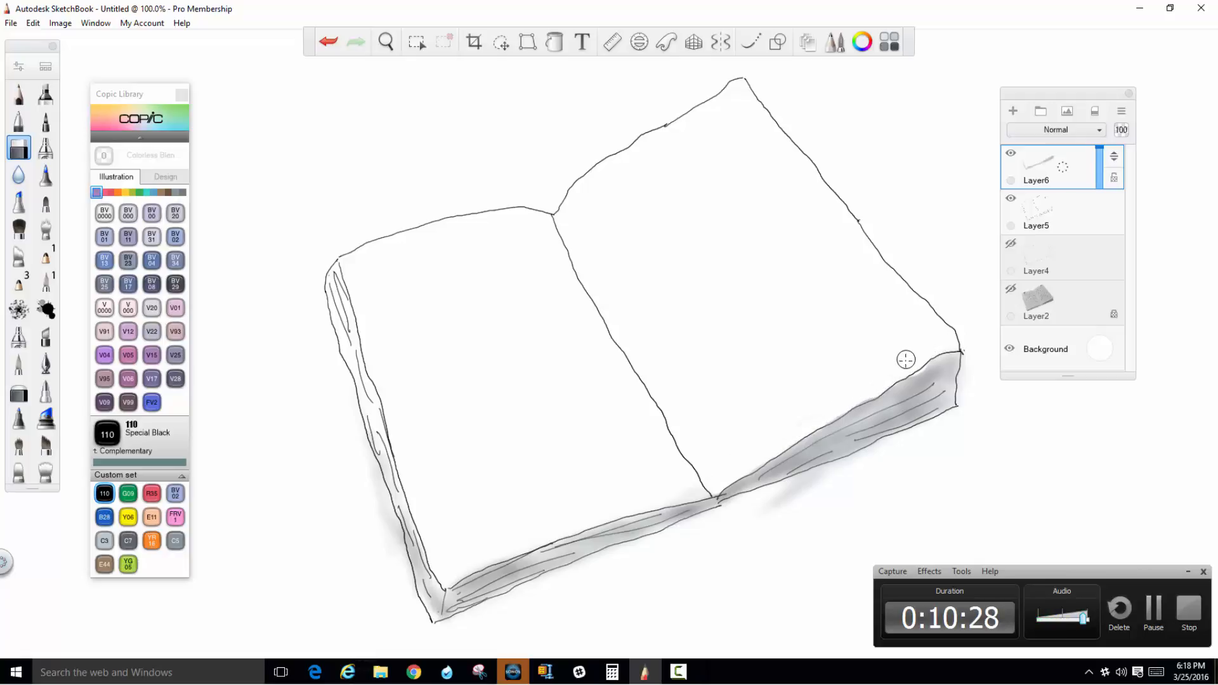
key("ctrl+z")
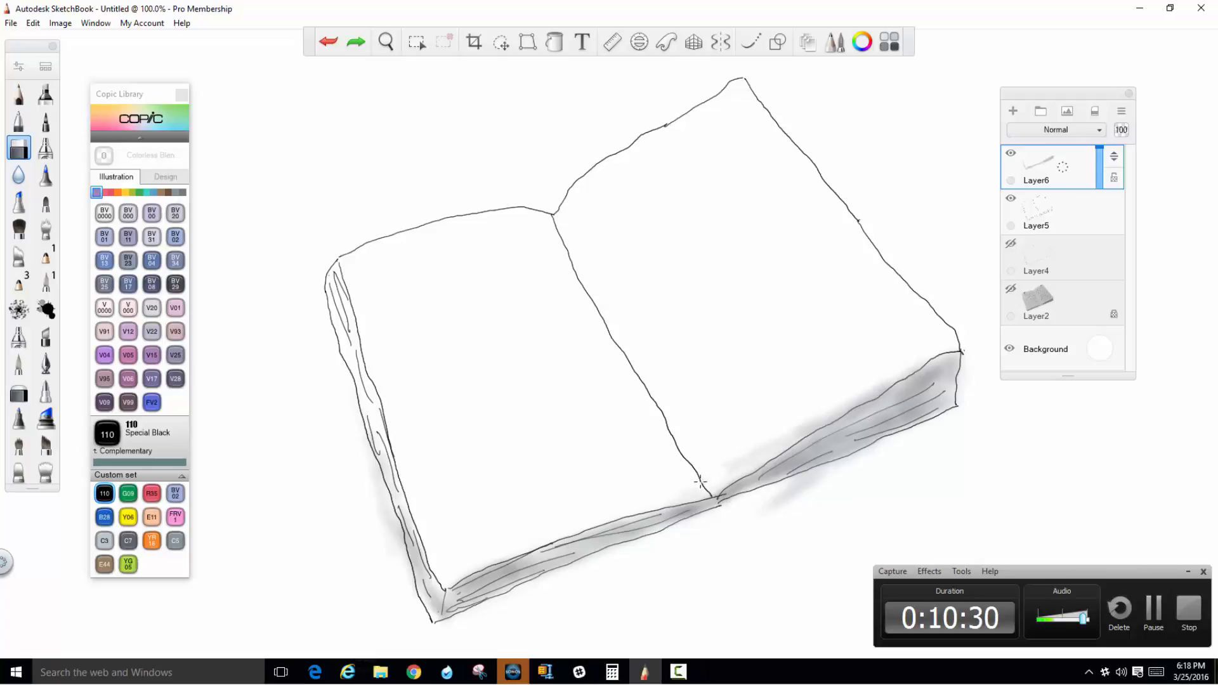
left_click_drag(702, 482, 875, 392)
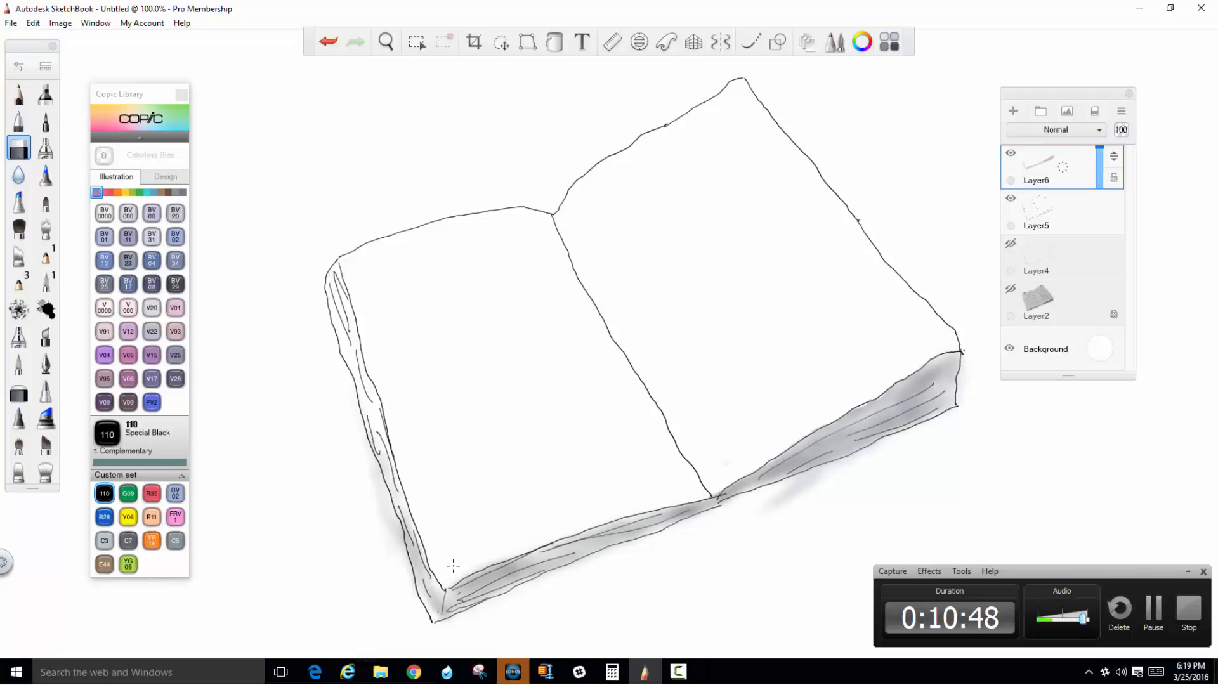
left_click_drag(374, 495, 390, 540)
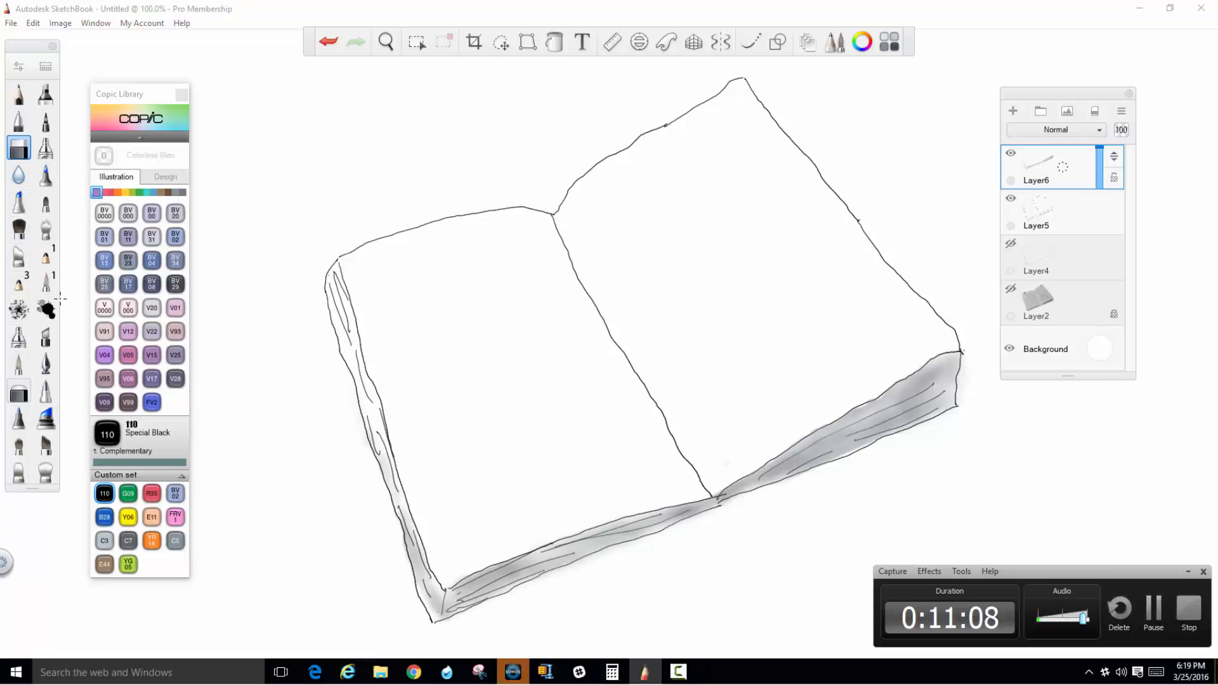
left_click(19, 391)
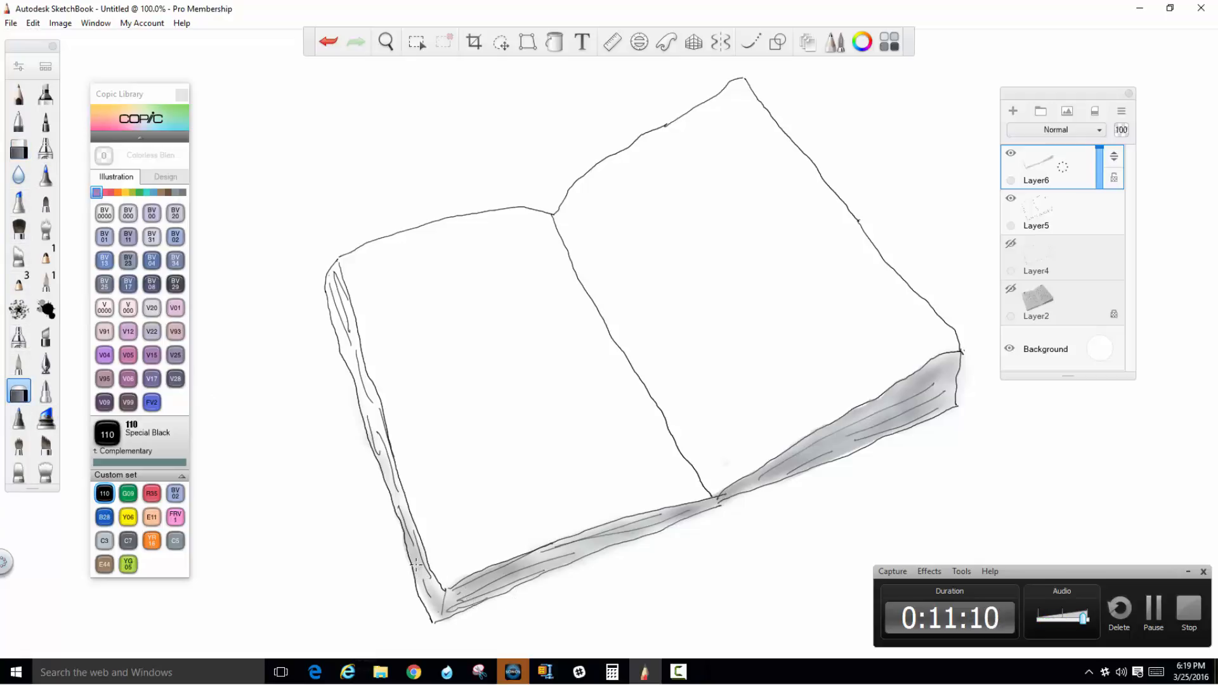